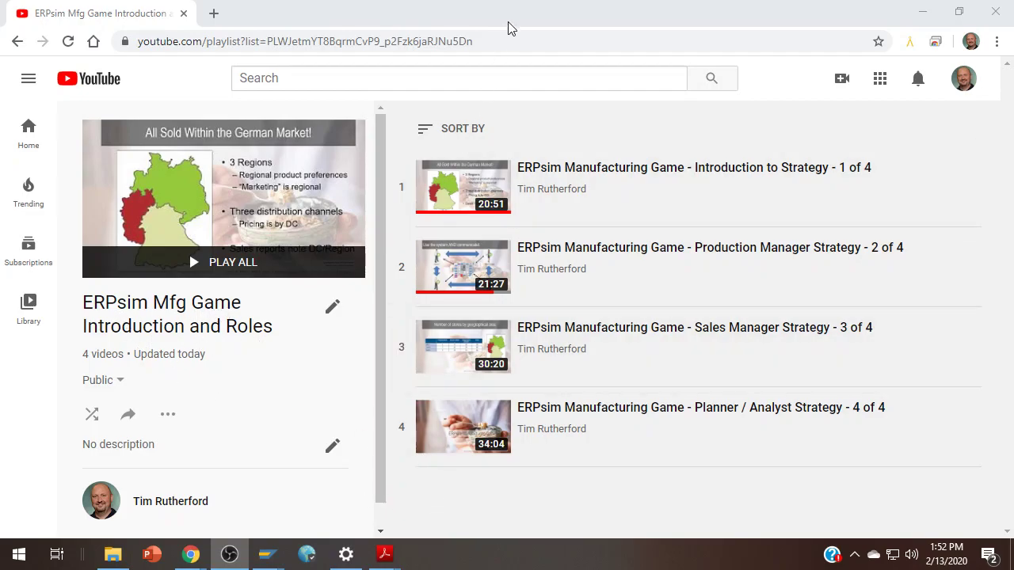
- Minimize the YouTube playlist window and bring the Manufacturing Extended Game job aid PDF to the front
click(921, 11)
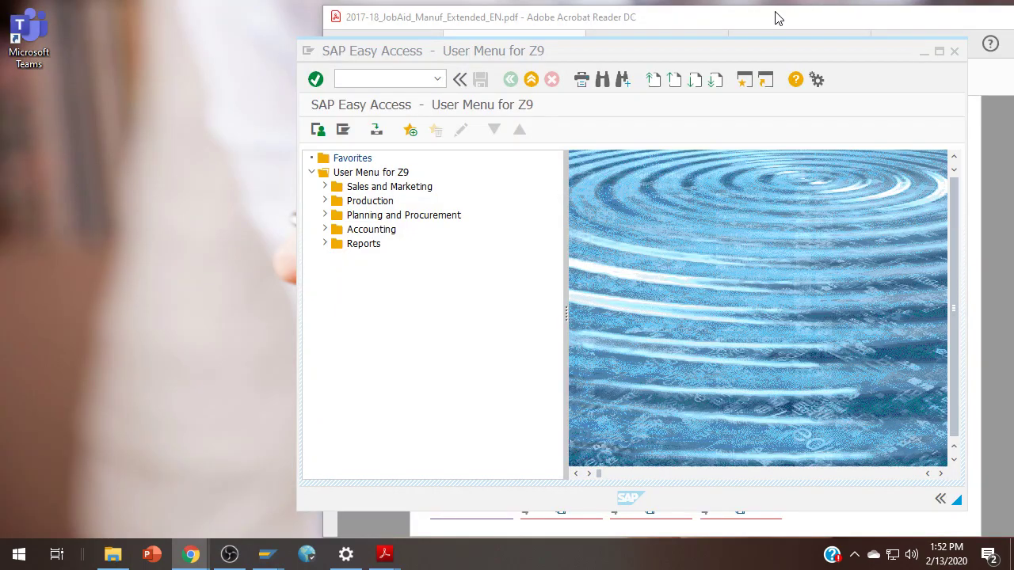
click(780, 18)
drag(858, 23, 809, 13)
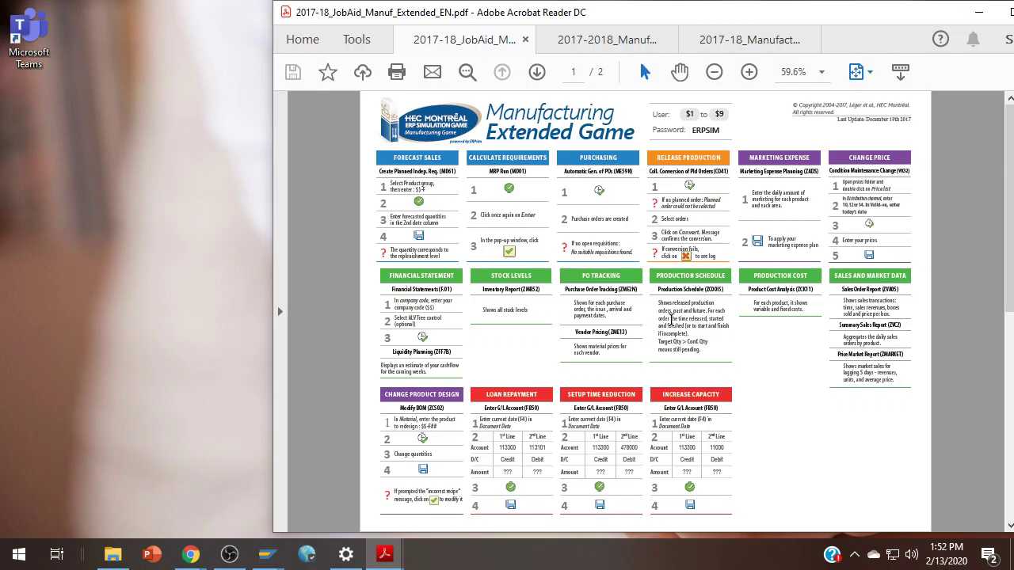
key(alt+Tab)
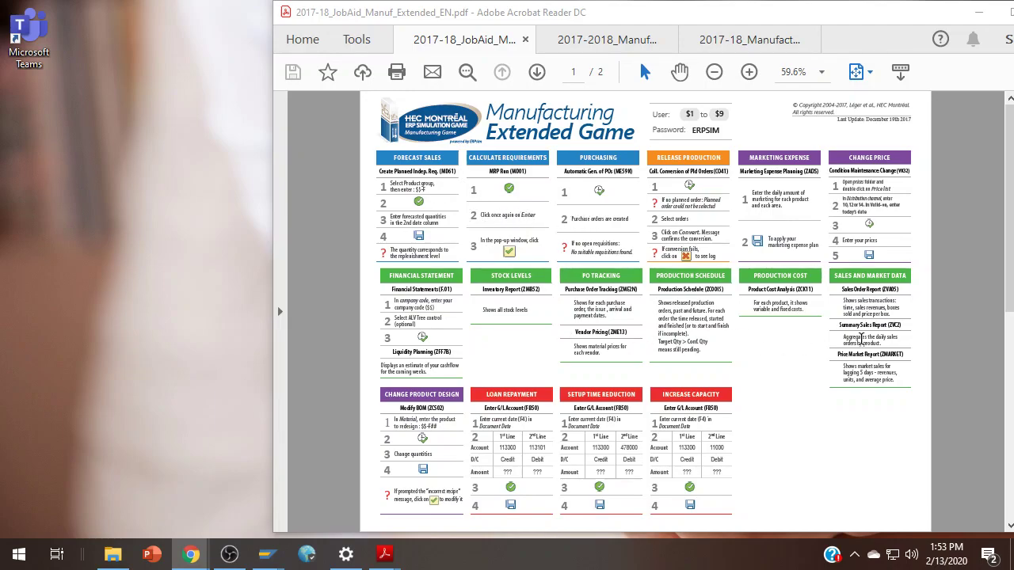
- Look through the open Participant's Guide, Extended Slides and job aid PDFs, and minimize the PDF reader
click(619, 45)
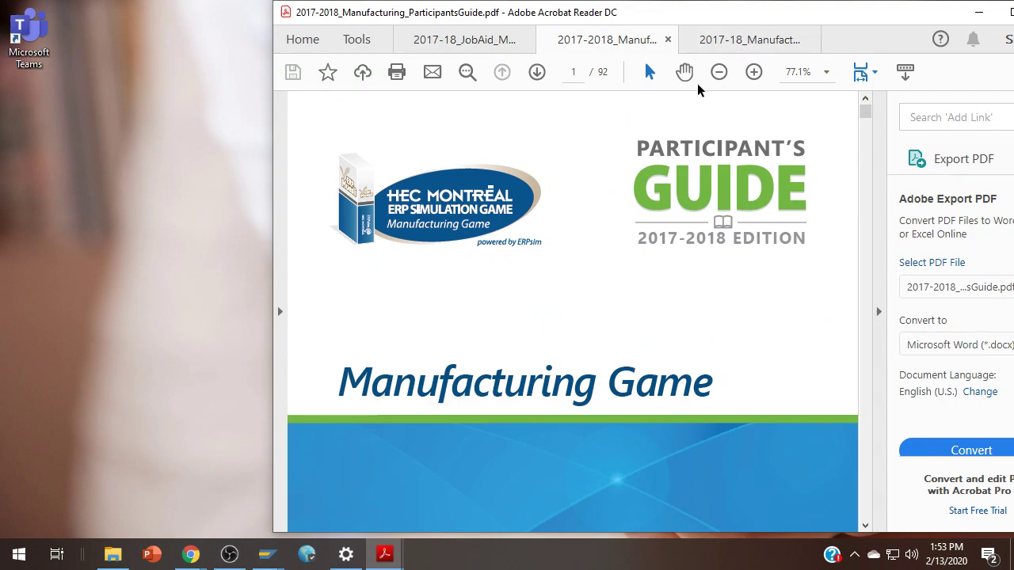
click(723, 49)
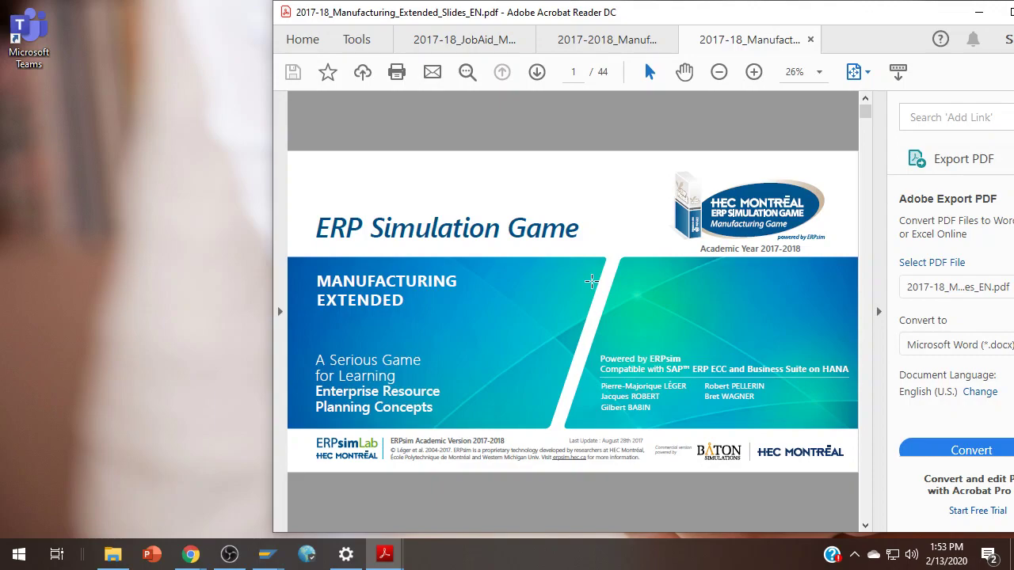
click(607, 41)
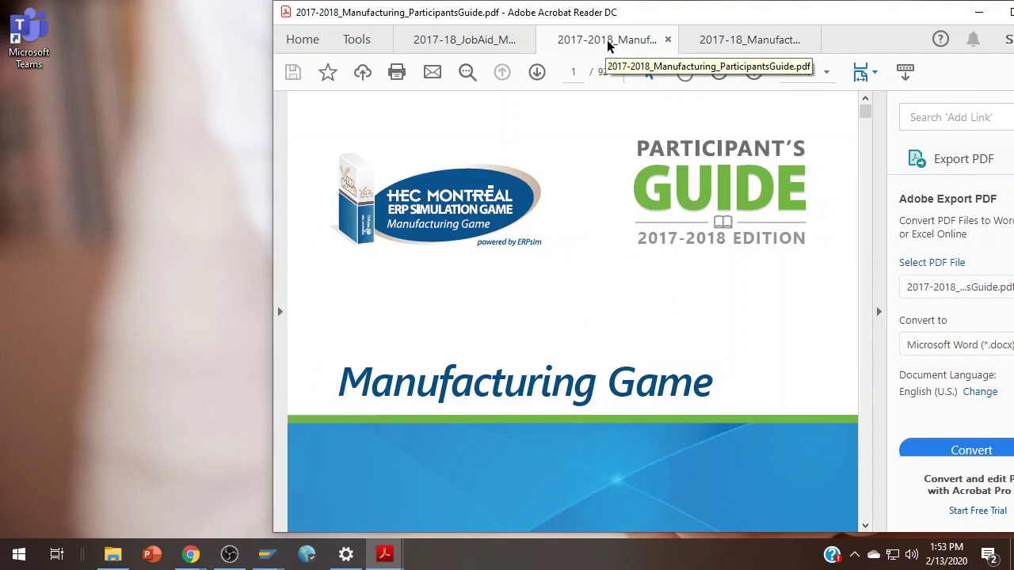
click(468, 46)
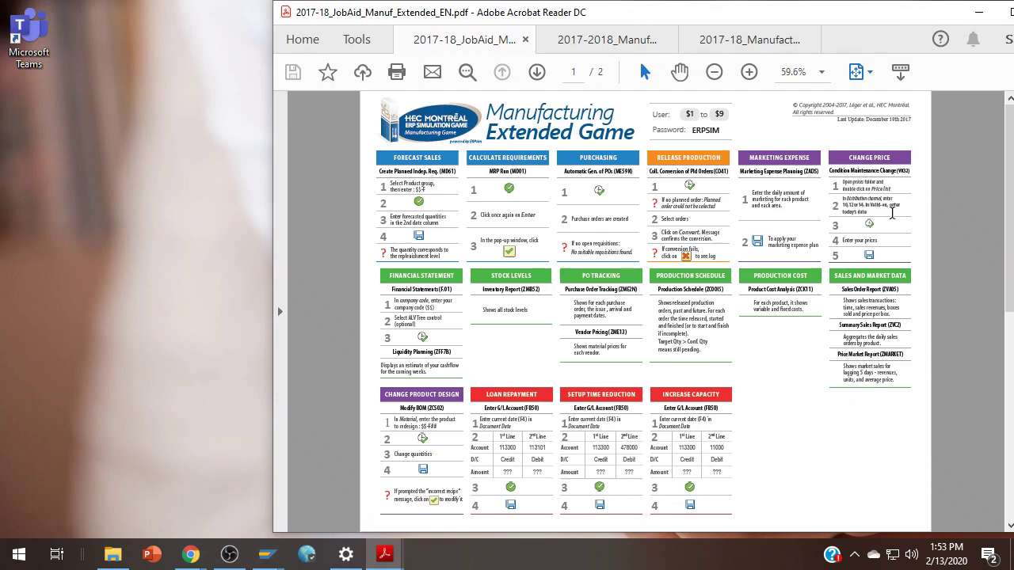
drag(940, 11, 867, 7)
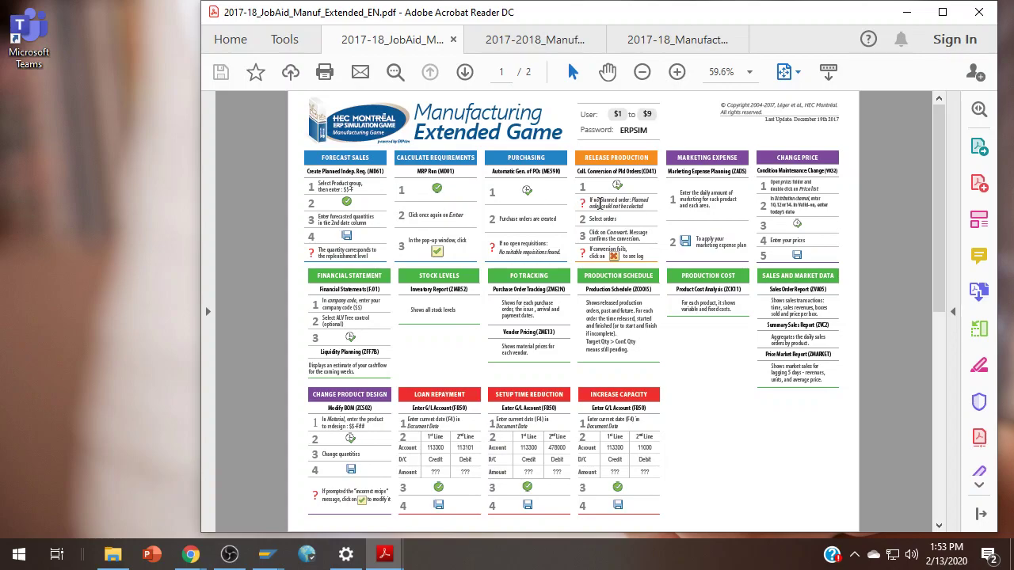
click(906, 13)
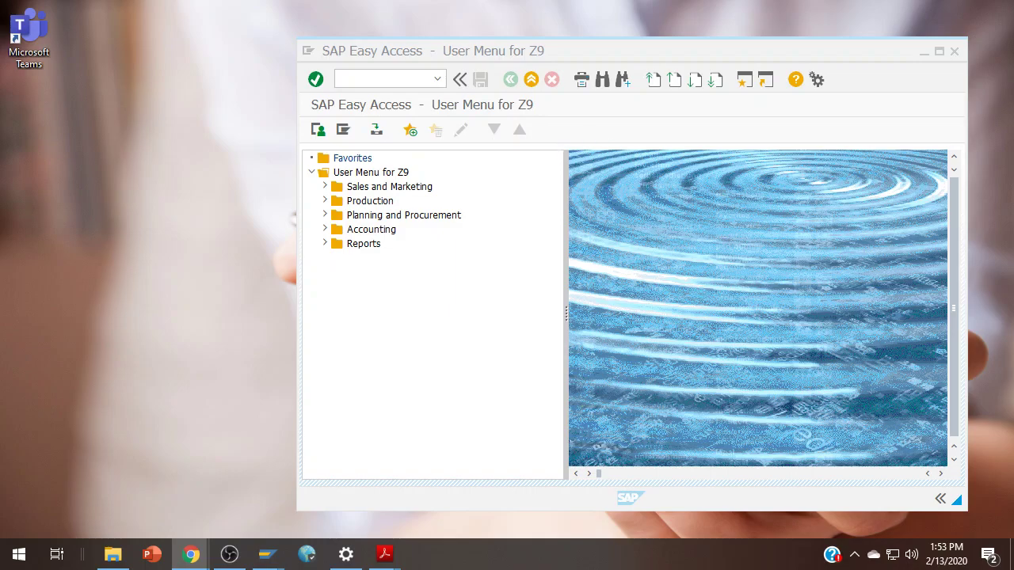
- Switch to SAP Logon and browse the UW-Milwaukee UCC systems with their full names shown
mouse_move(270, 561)
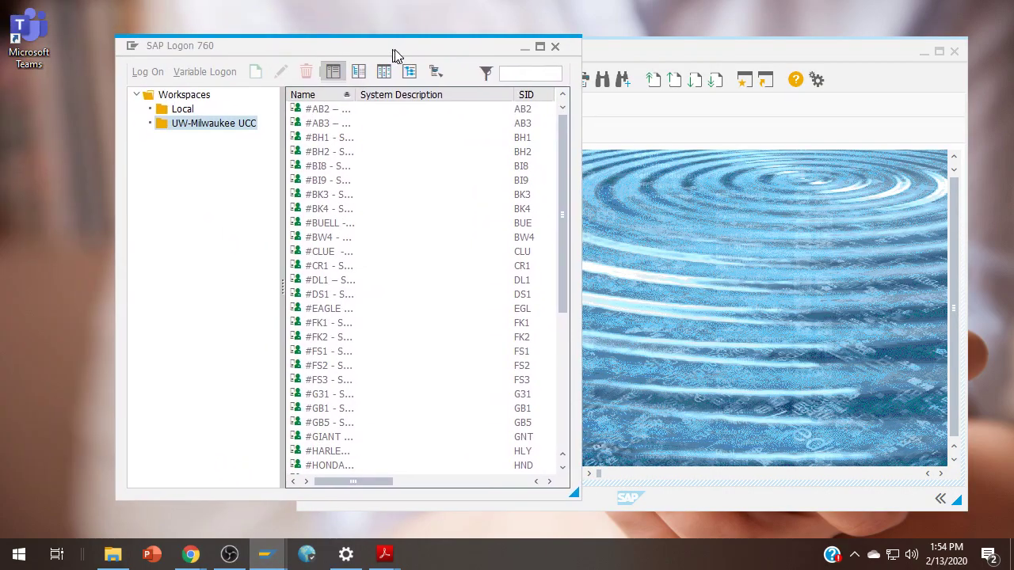
drag(393, 50, 377, 46)
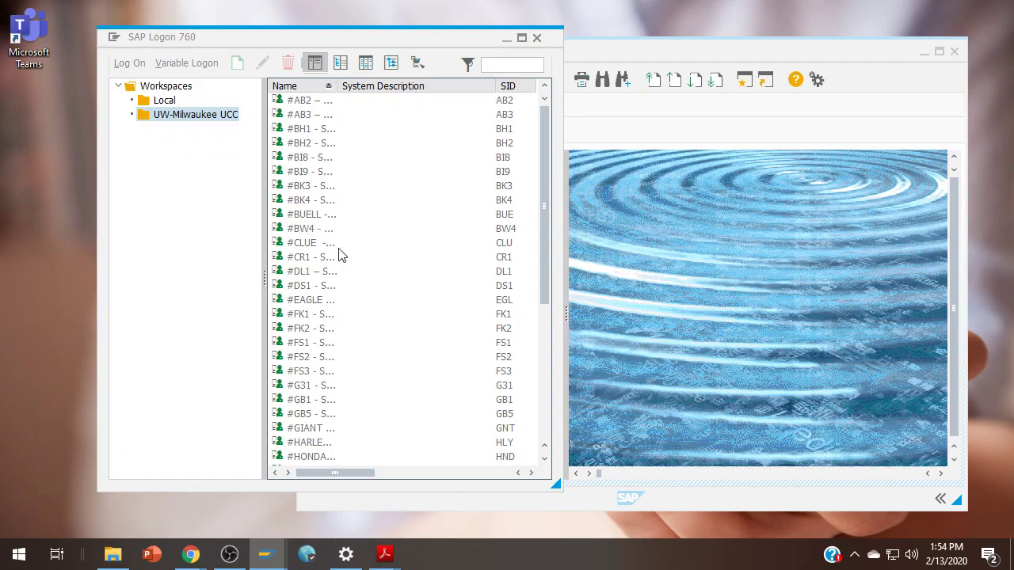
drag(338, 85, 479, 85)
scroll(452, 258, down, 6)
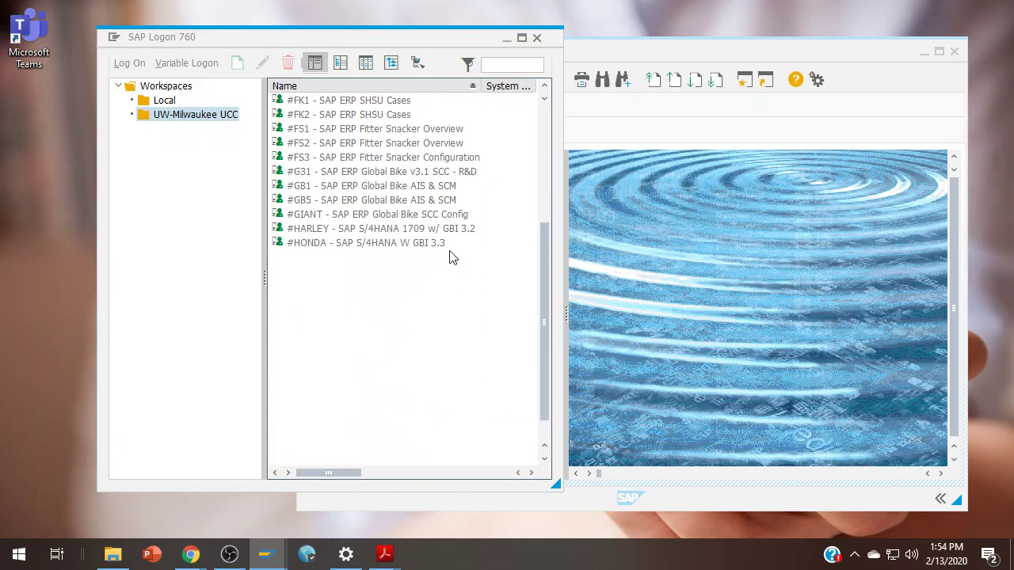
text(#tr)
scroll(452, 257, up, 6)
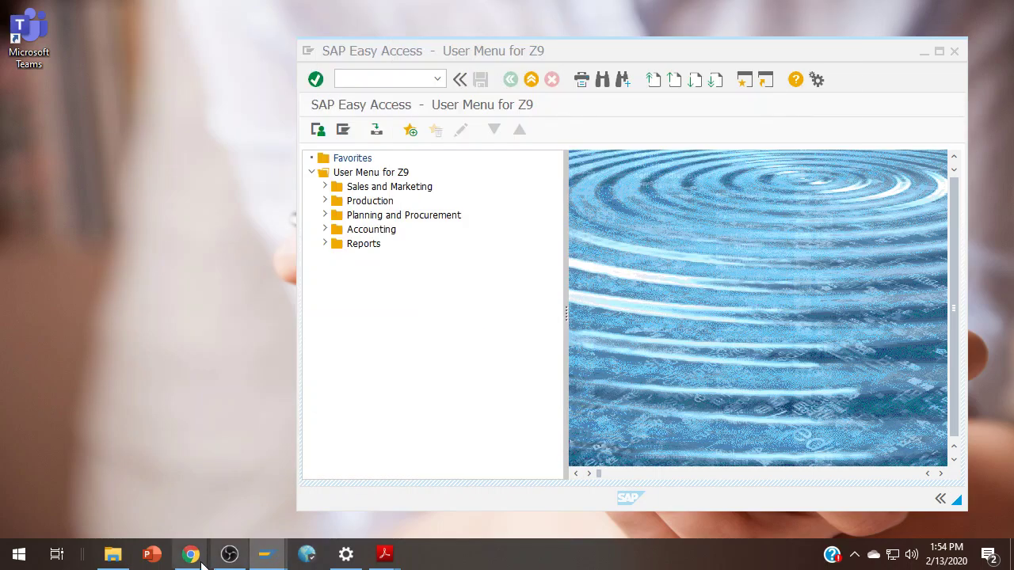
- Switch to Adobe Acrobat Reader to review the transactions on the job aid's first page
mouse_move(191, 564)
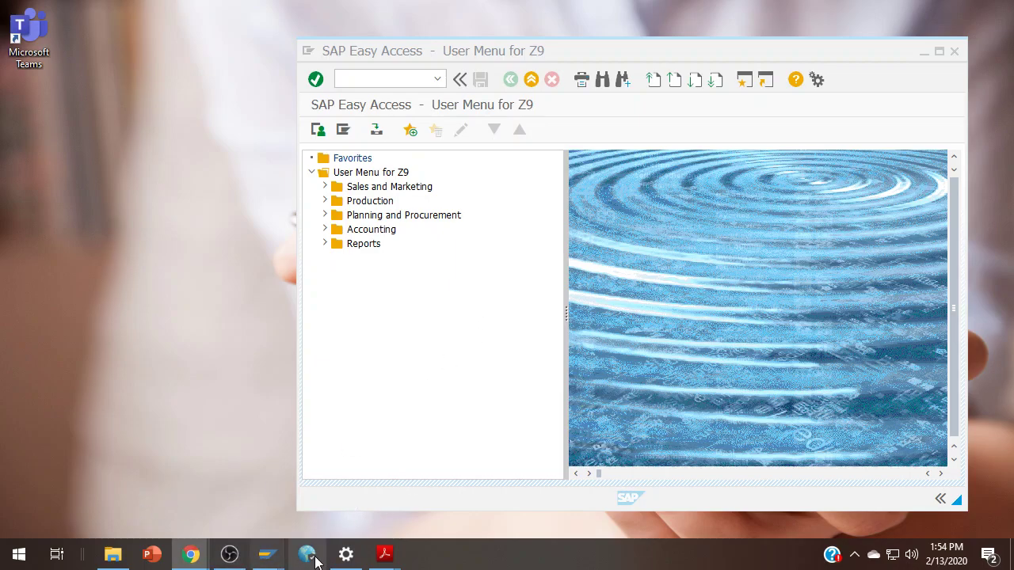
mouse_move(385, 556)
click(239, 495)
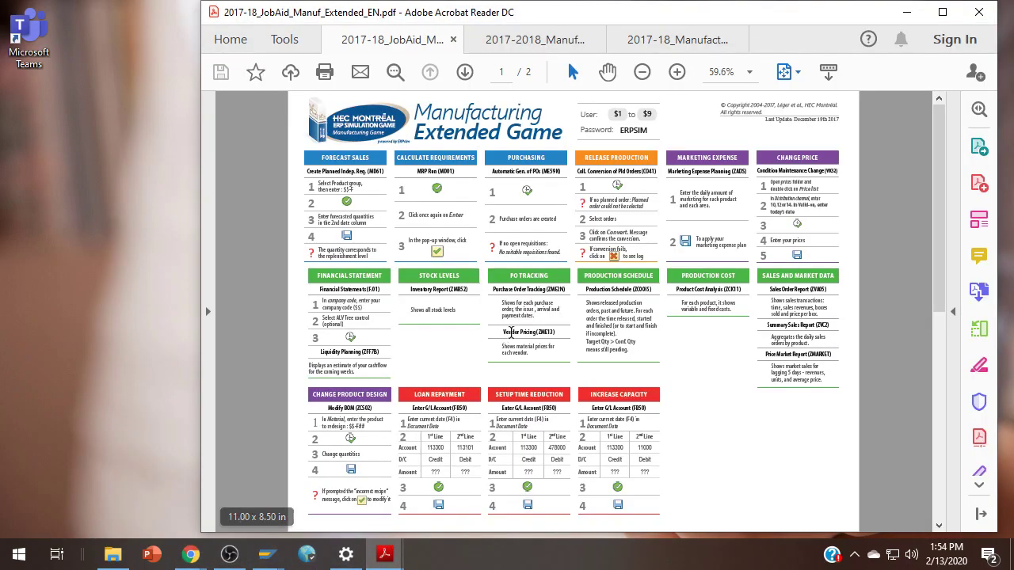
click(944, 13)
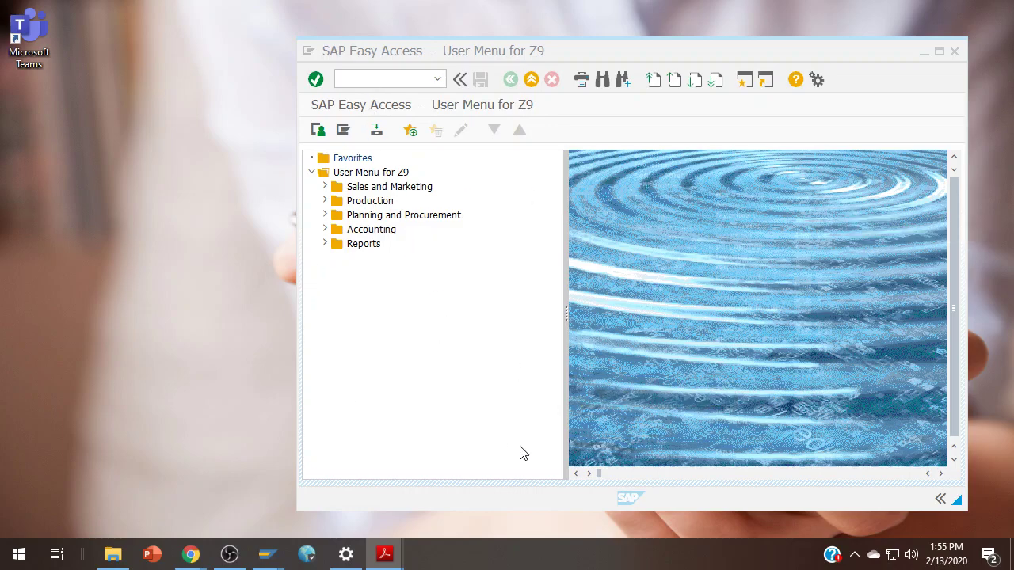
- Arrange the SAP Easy Access window beside the job aid PDF so both can be used together
click(668, 50)
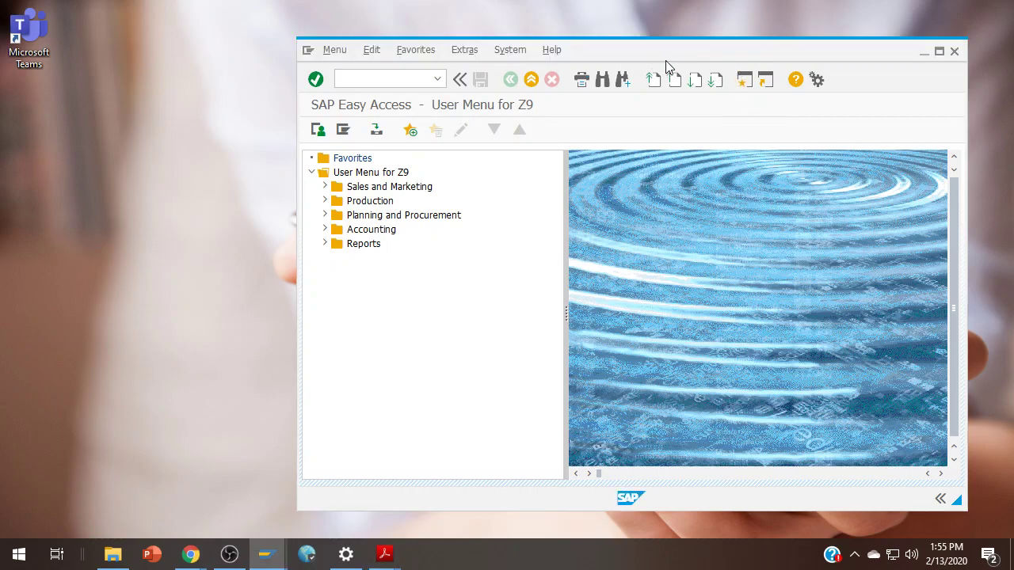
drag(695, 50, 465, 39)
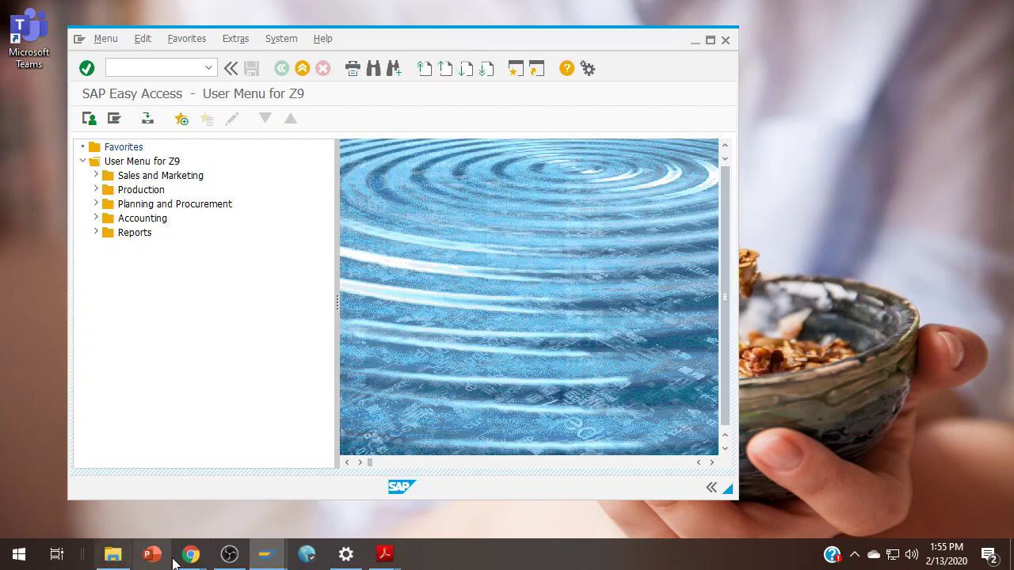
click(384, 555)
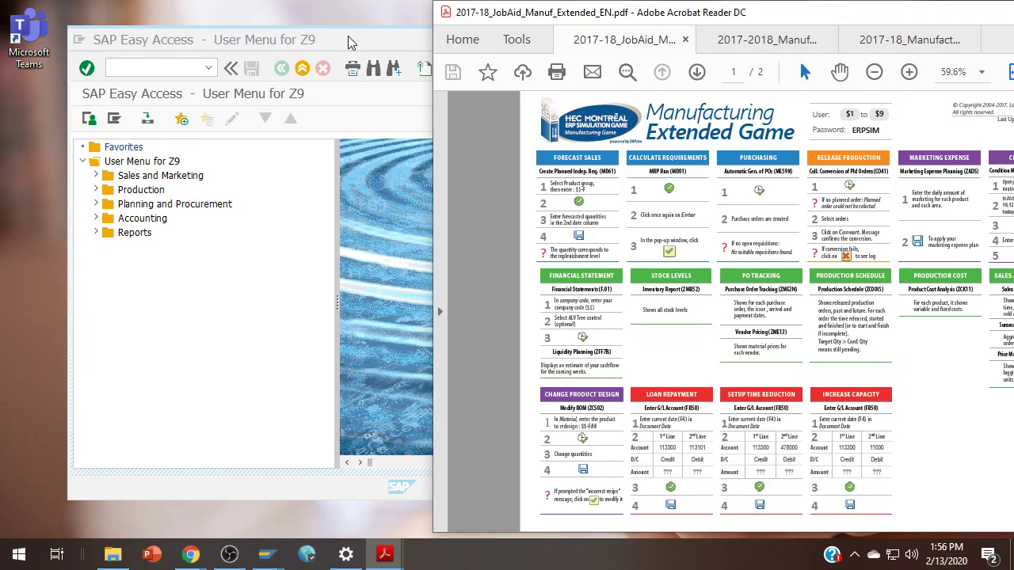
click(351, 42)
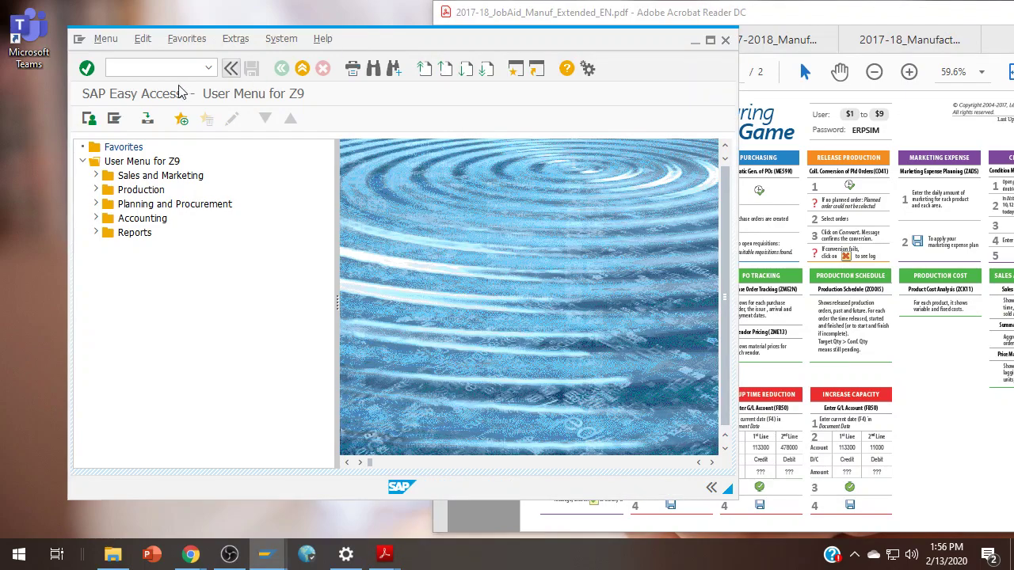
- Check the job aid's Product Design page and start transaction MD61 in SAP
click(892, 24)
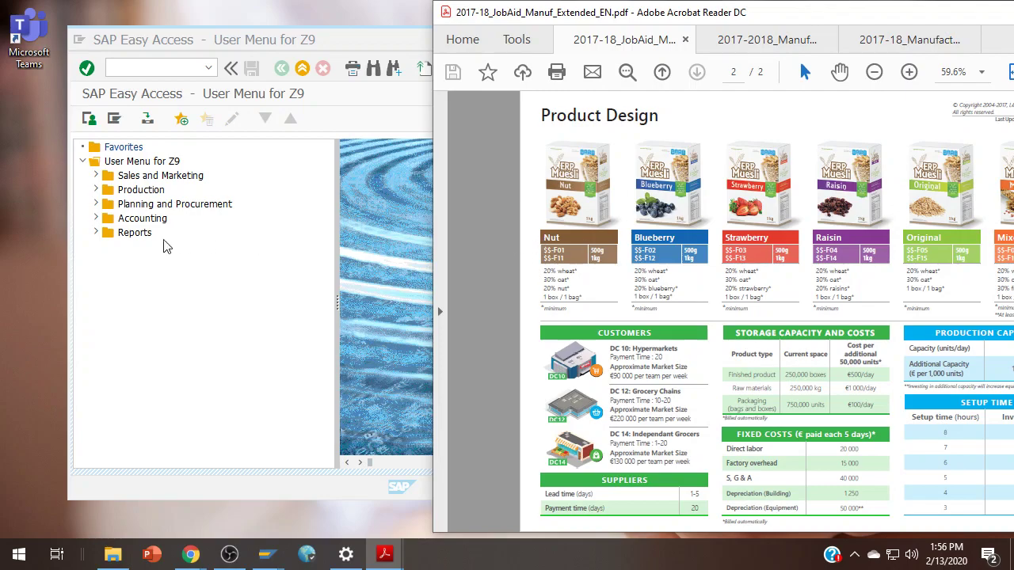
click(185, 338)
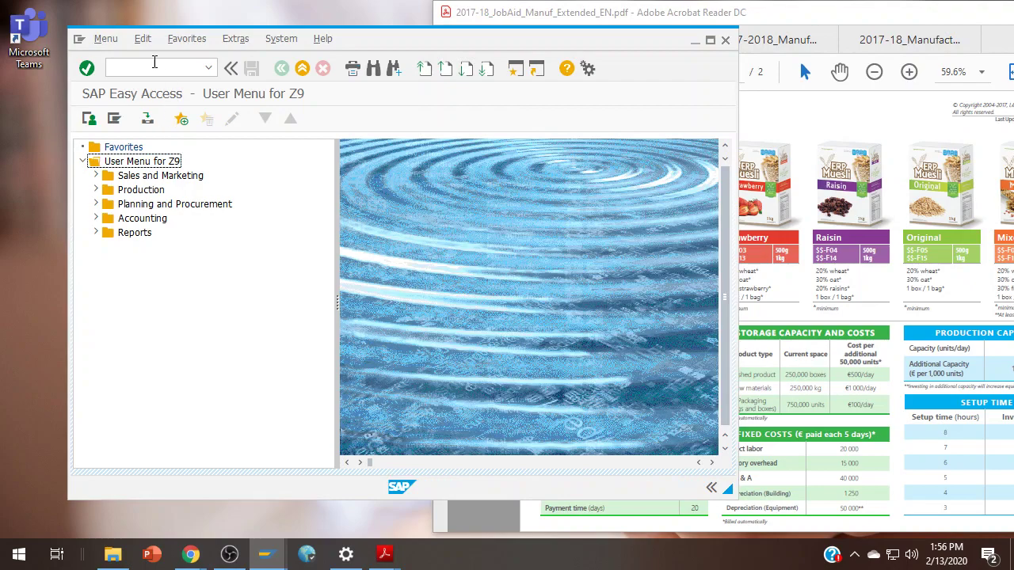
click(163, 68)
text(md61)
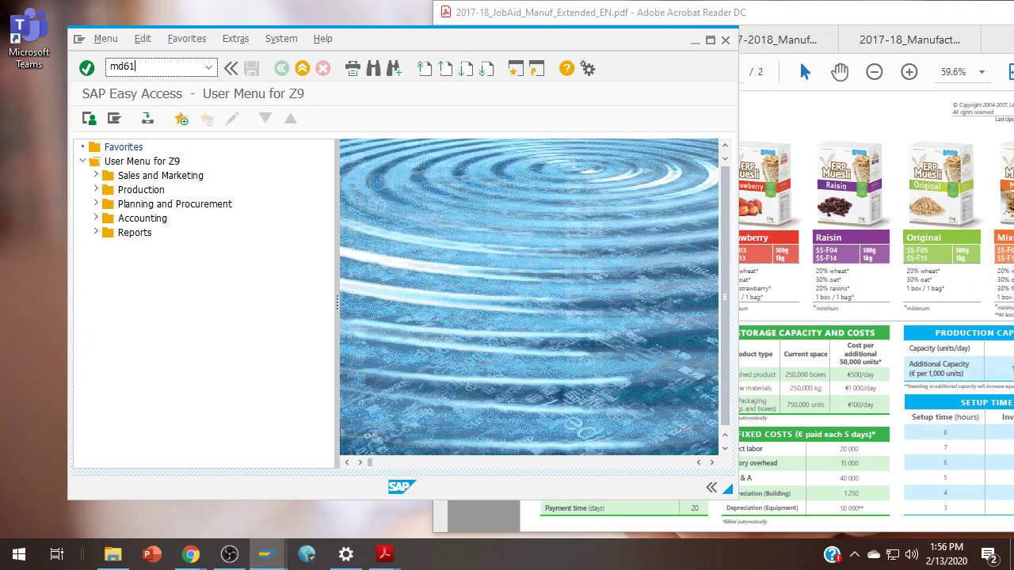
key(Return)
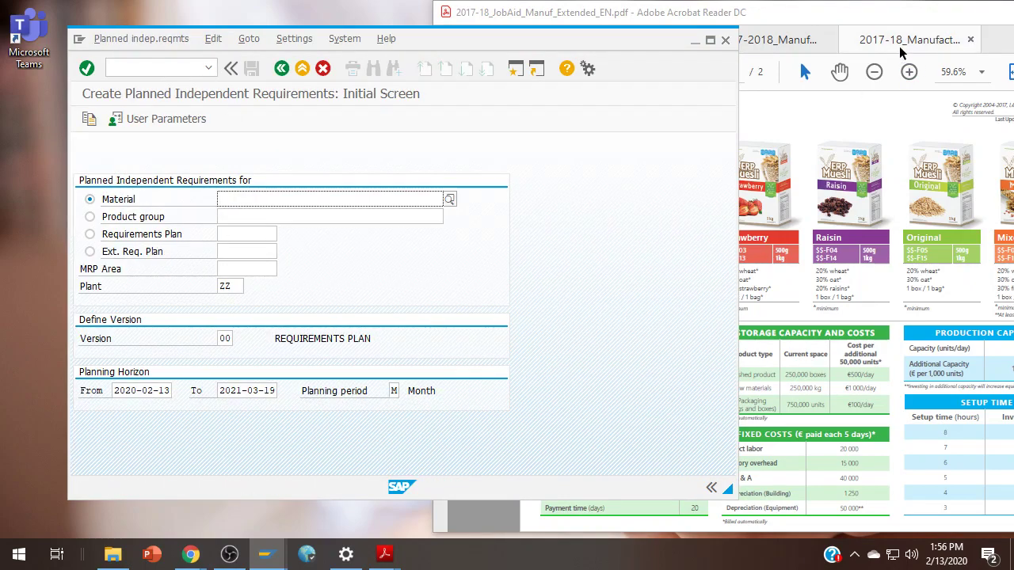
- Following the job aid's Forecast Sales section, open the planning table for product group ZZ-F
click(843, 21)
scroll(753, 188, up, 3)
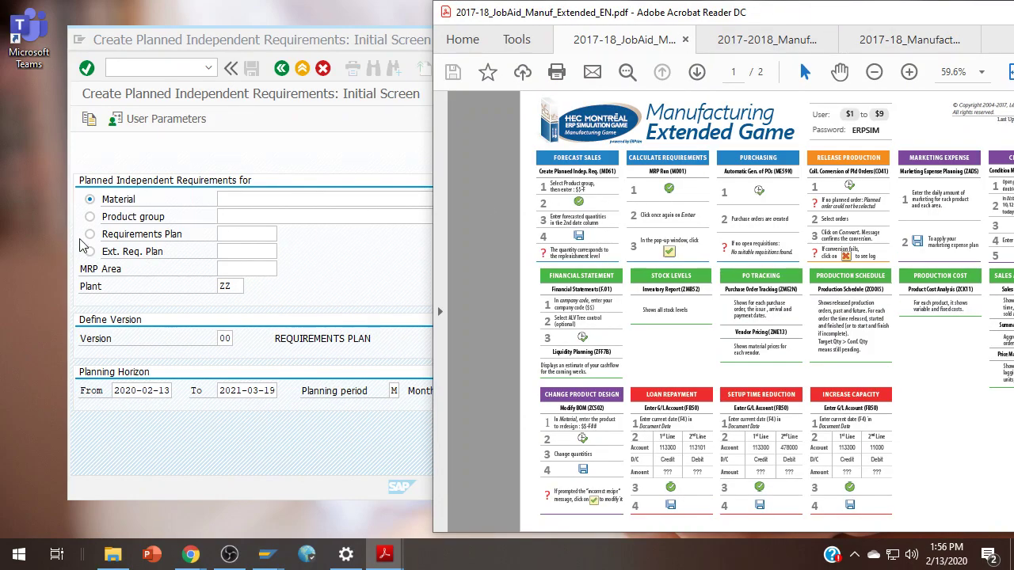
click(90, 216)
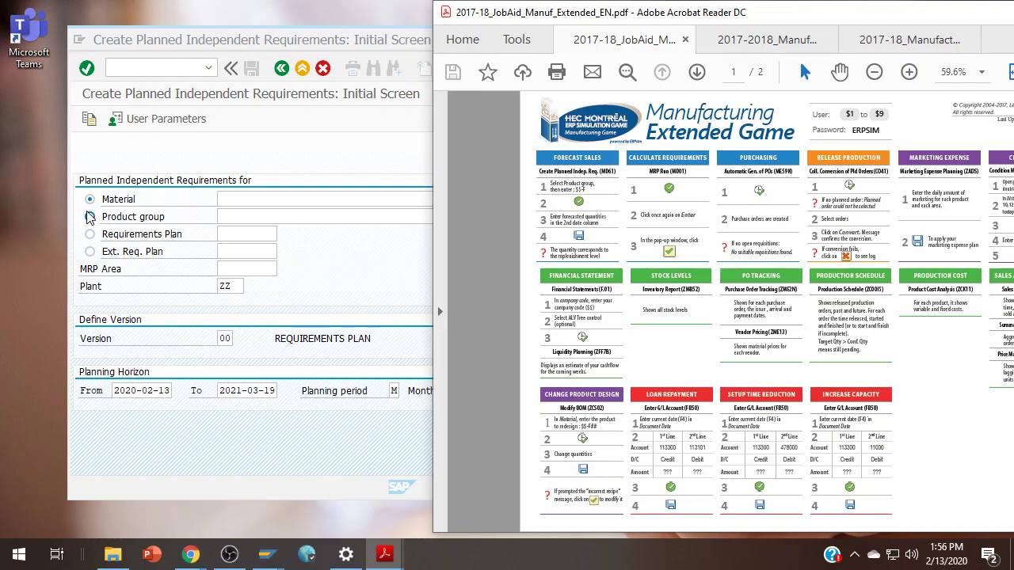
click(289, 215)
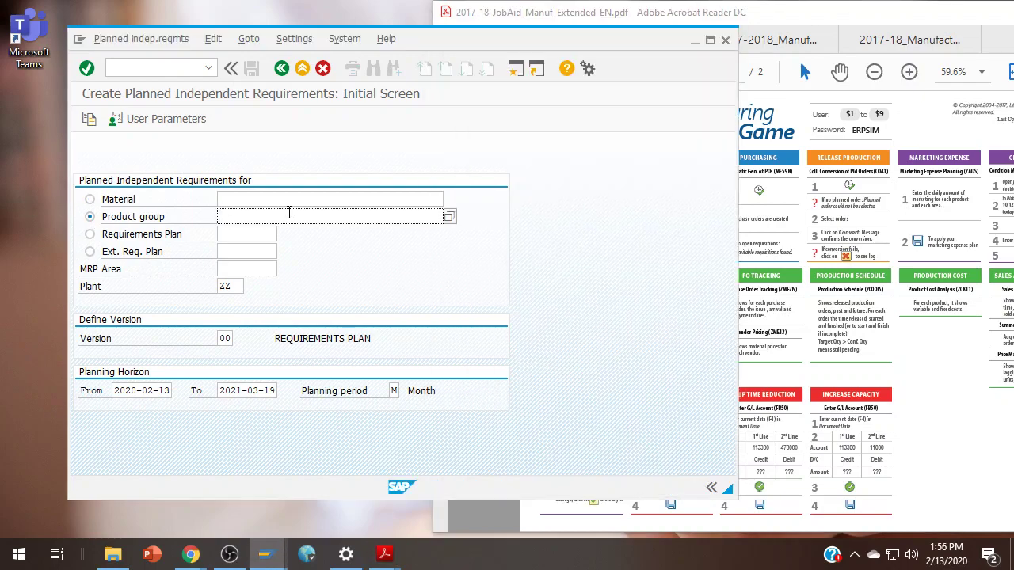
text(zz-F)
key(Return)
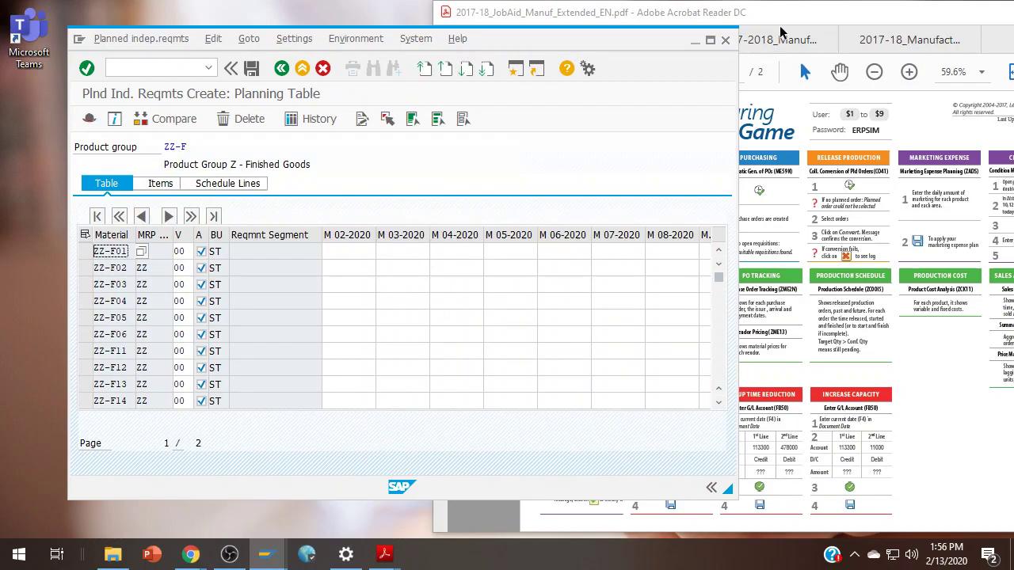
- Enter a forecast of 37000 in M 03-2020 for materials ZZ-F01, ZZ-F03 and ZZ-F05
click(748, 49)
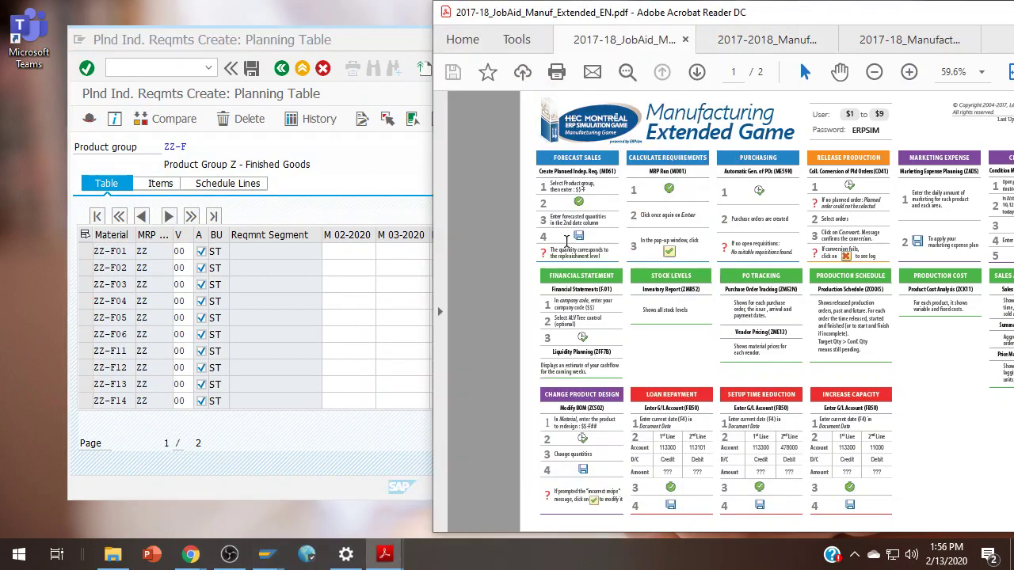
click(362, 39)
click(400, 251)
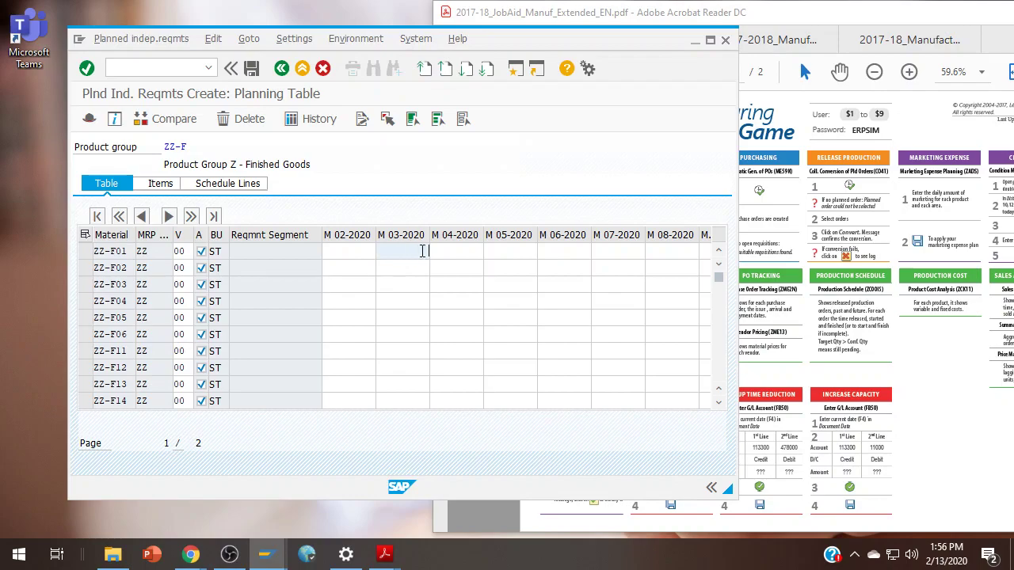
text(37000)
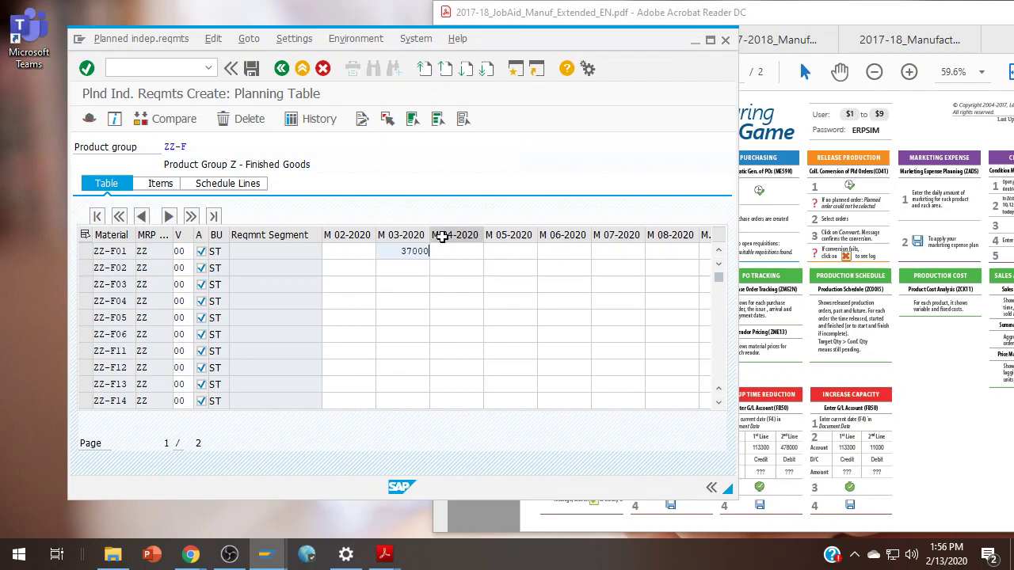
click(400, 286)
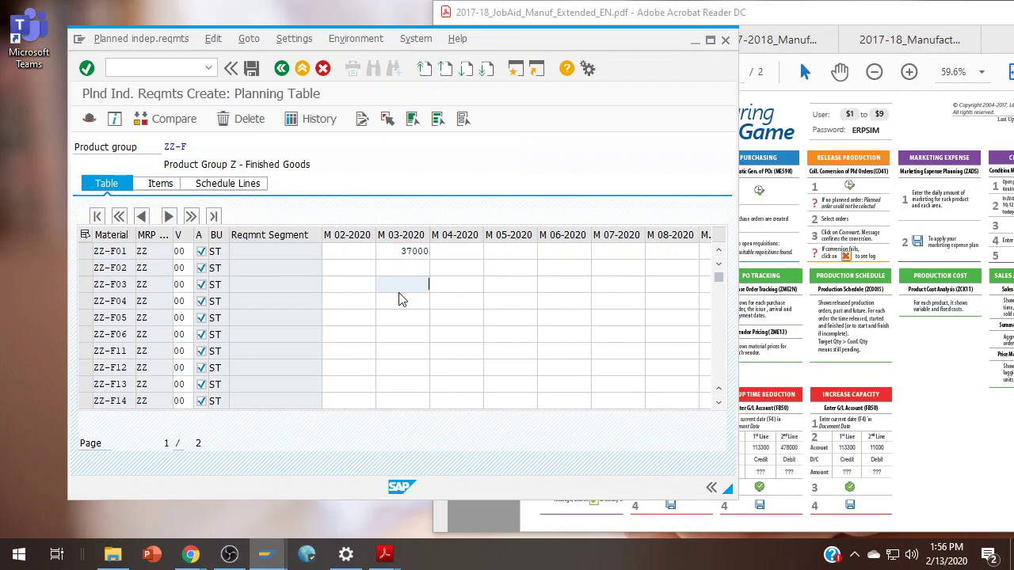
text(37000)
click(401, 319)
text(37000)
- Enter a forecast of 37000 in M 03-2020 for materials ZZ-F11, ZZ-F13 and ZZ-F15
click(417, 351)
text(37000)
click(411, 384)
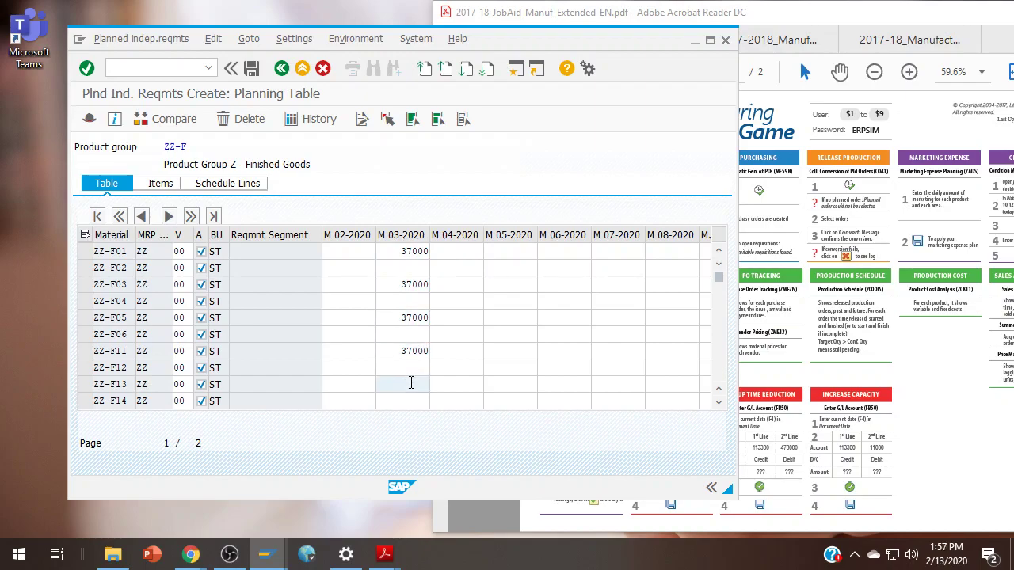
text(37000)
scroll(352, 310, down, 1)
click(401, 367)
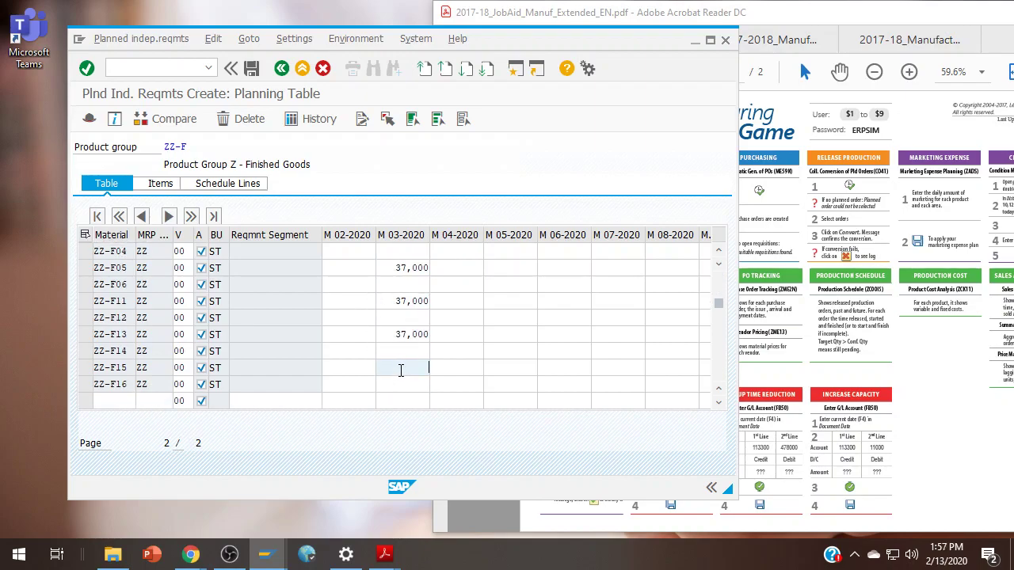
text(37000)
key(Return)
scroll(464, 287, up, 1)
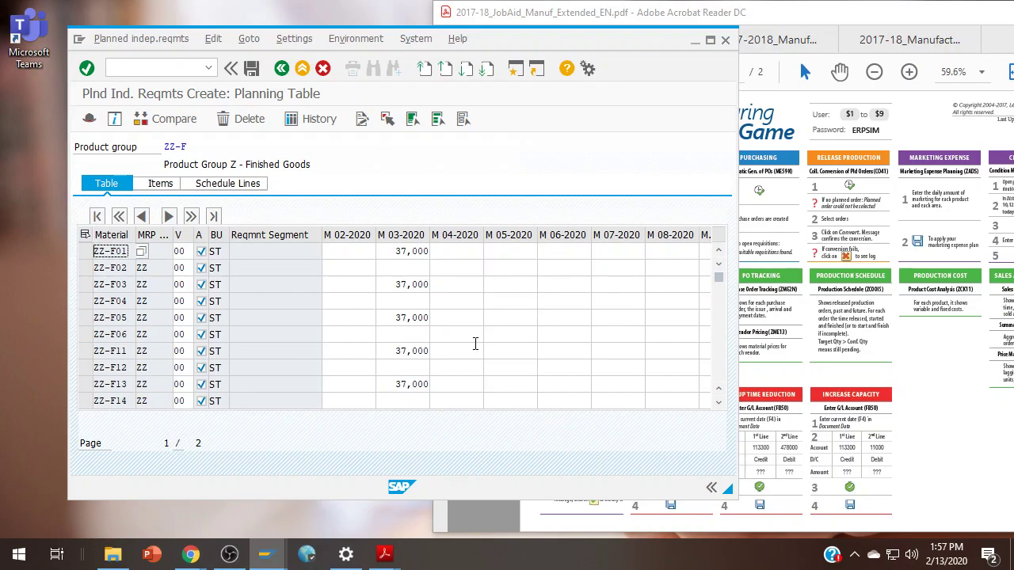
- Save the planned independent requirements for product group ZZ-F and return to the SAP Easy Access menu
scroll(381, 317, down, 2)
scroll(380, 317, up, 2)
click(251, 68)
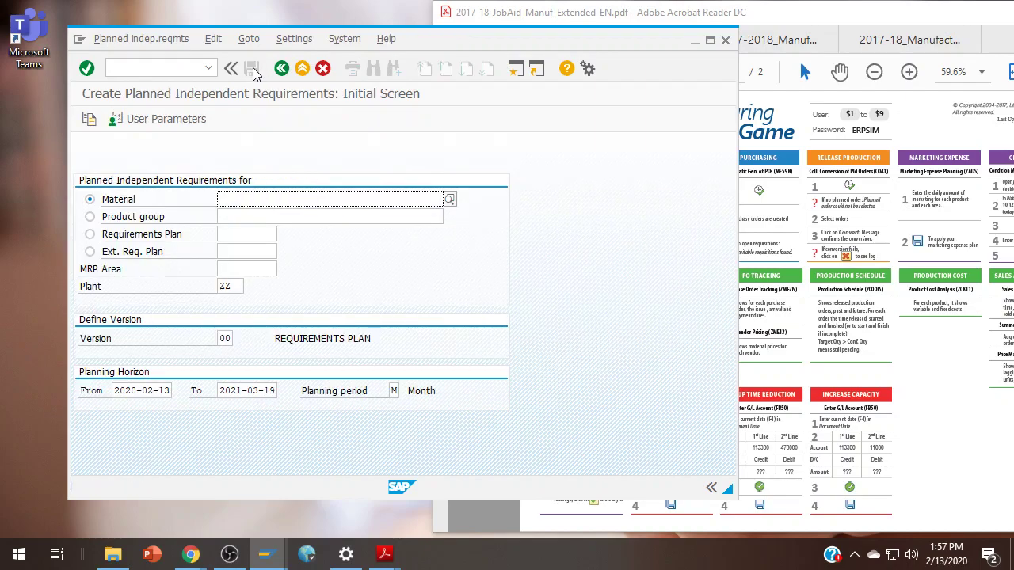
click(838, 22)
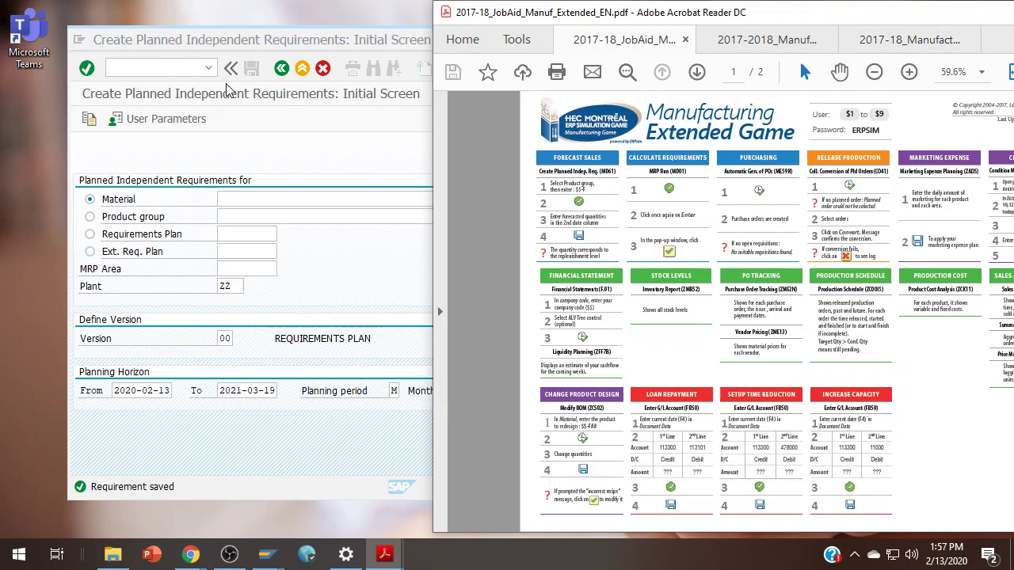
click(302, 69)
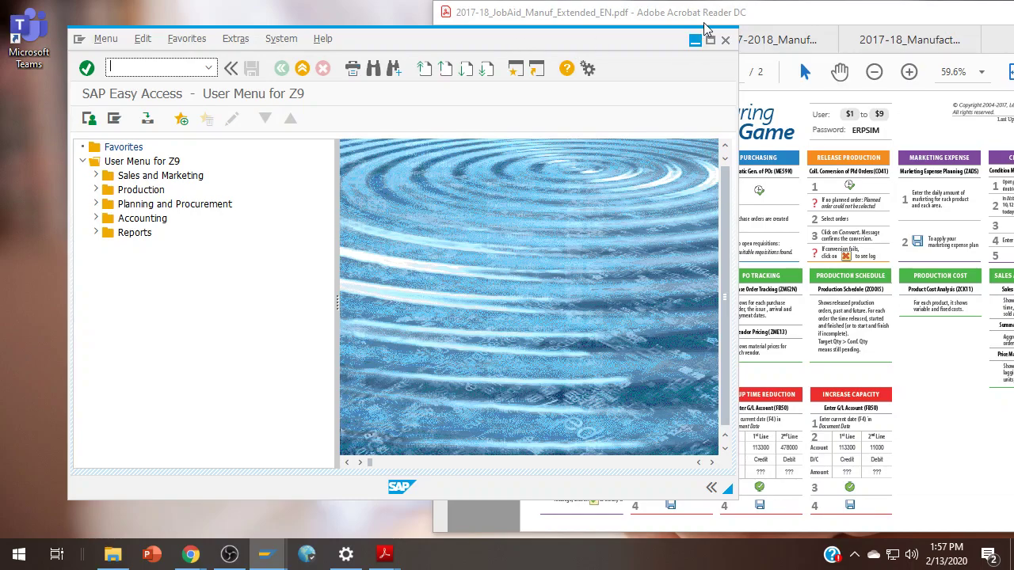
- Reposition the job aid so its Change Price section is readable and start transaction VK32 in SAP
click(831, 23)
drag(880, 27, 753, 27)
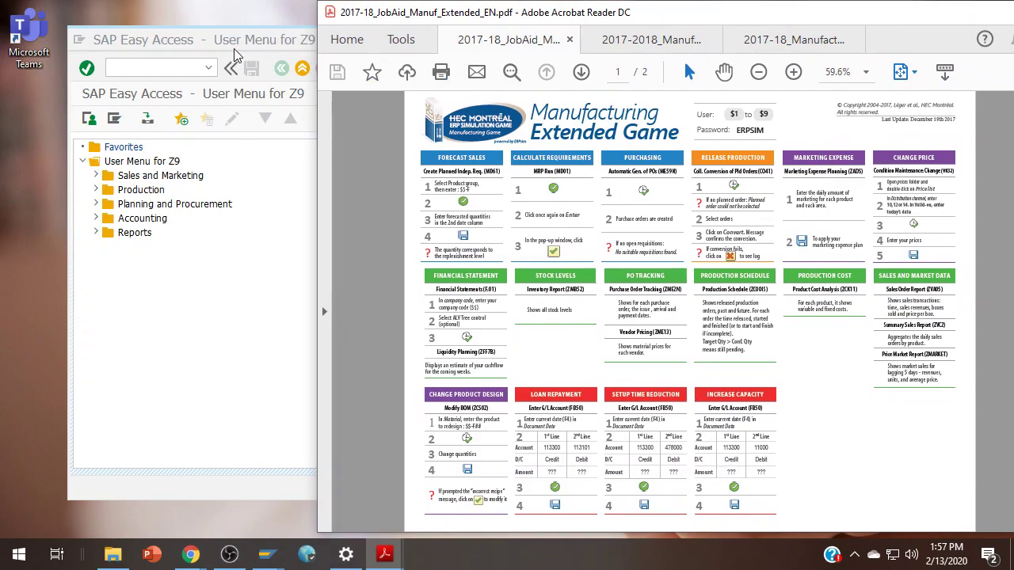
click(215, 39)
click(157, 66)
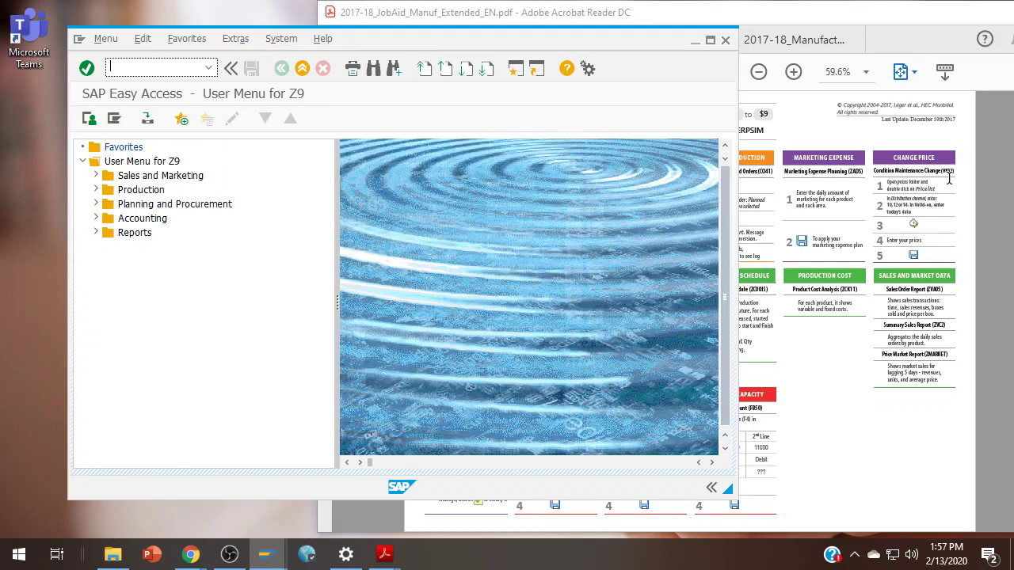
click(156, 66)
text(vk32)
key(Return)
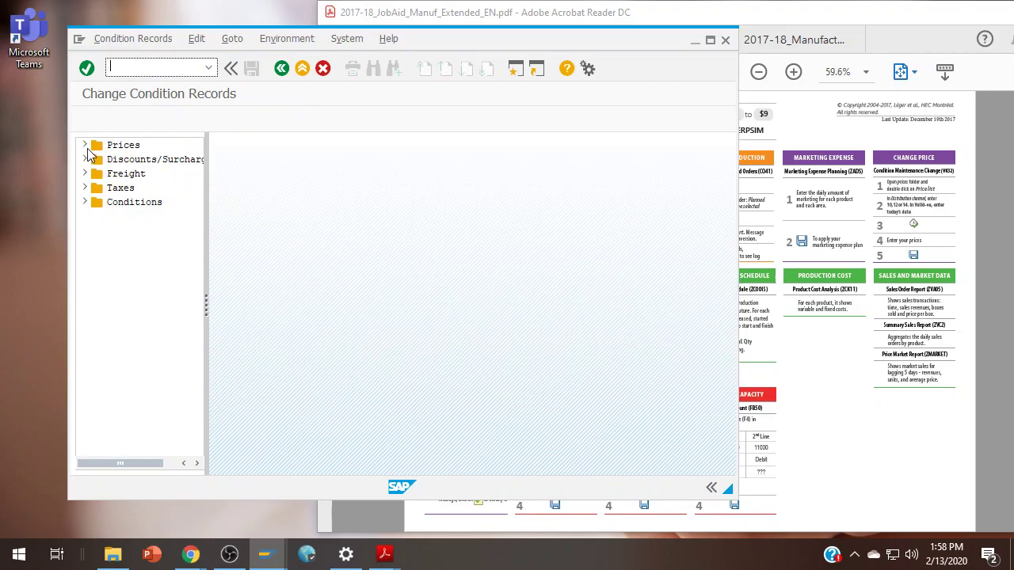
- Open the Price List selection under Prices and set the distribution channel range from 10 to 14
click(85, 147)
double_click(134, 174)
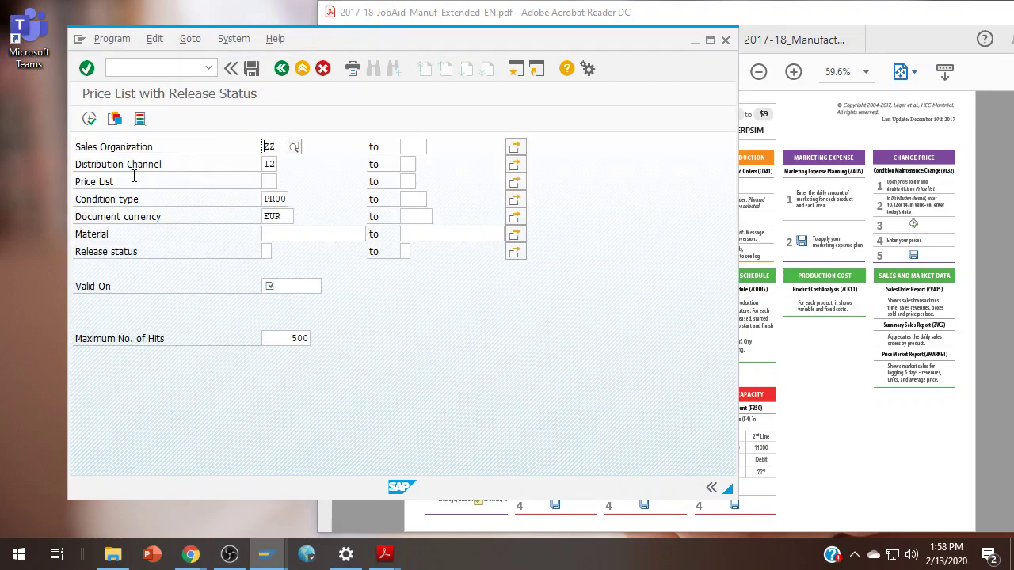
click(270, 164)
text(10)
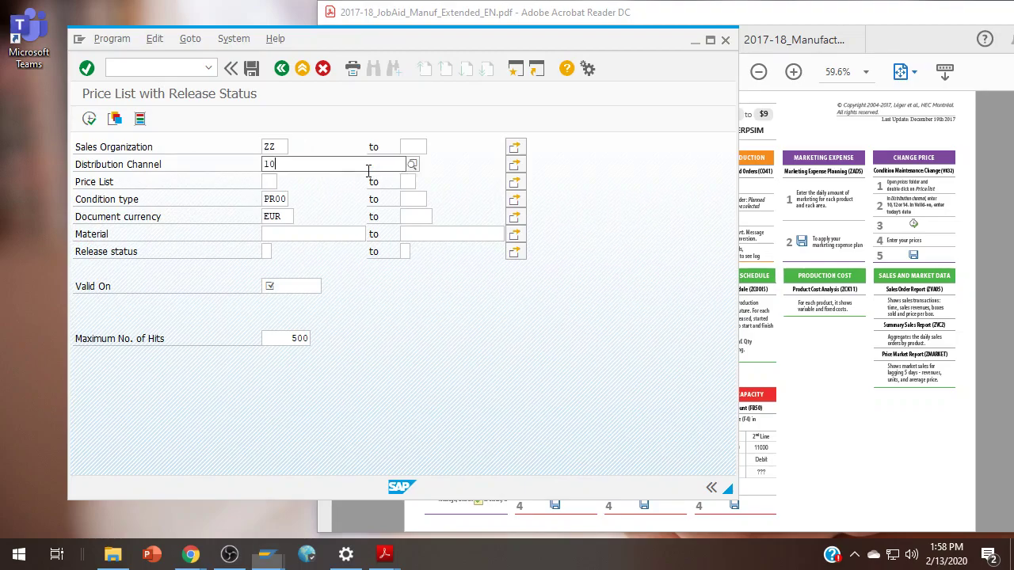
click(408, 164)
text(14)
key(Tab)
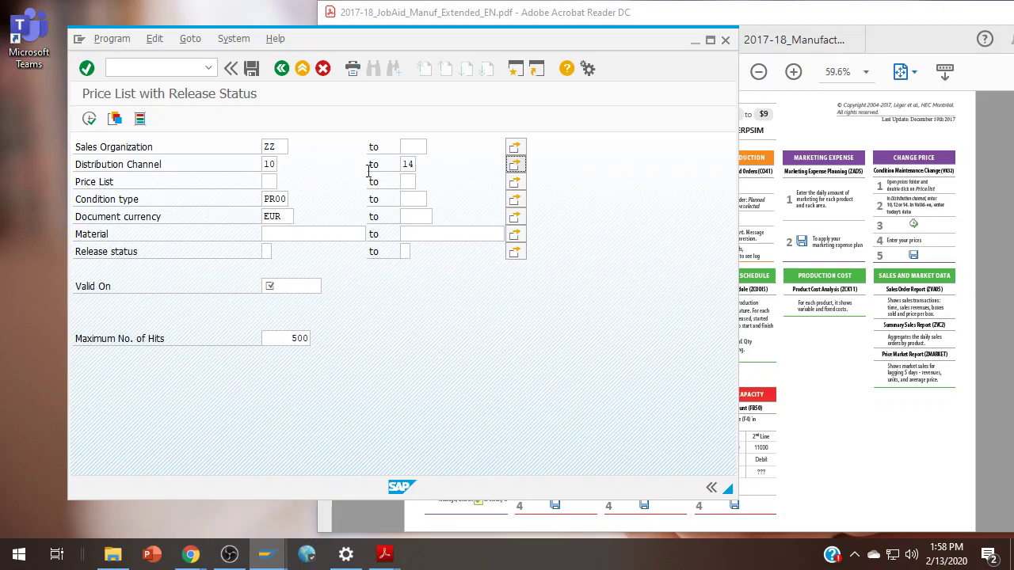
- Set the Valid On date to today's date and execute the price list selection
click(301, 287)
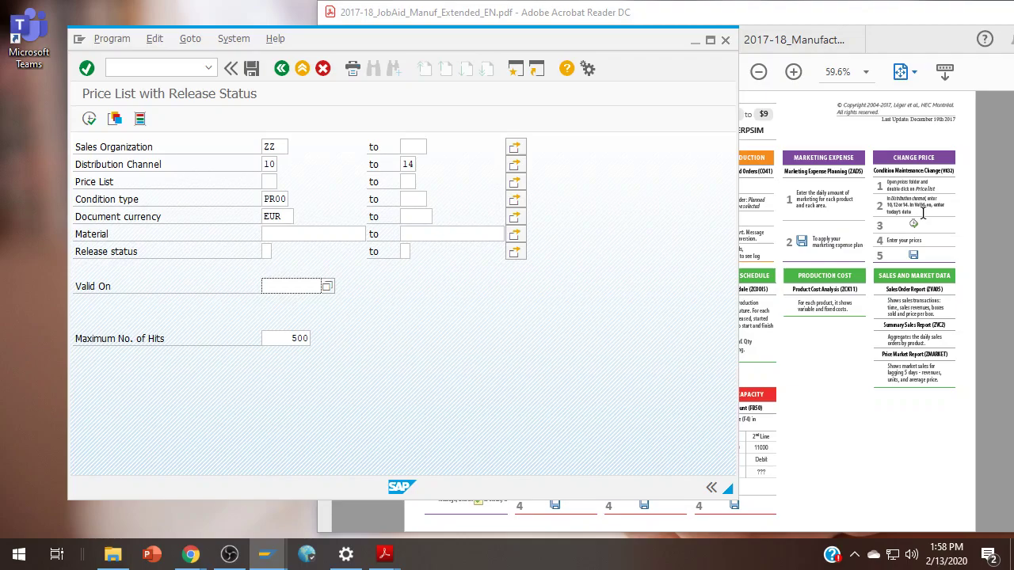
click(327, 286)
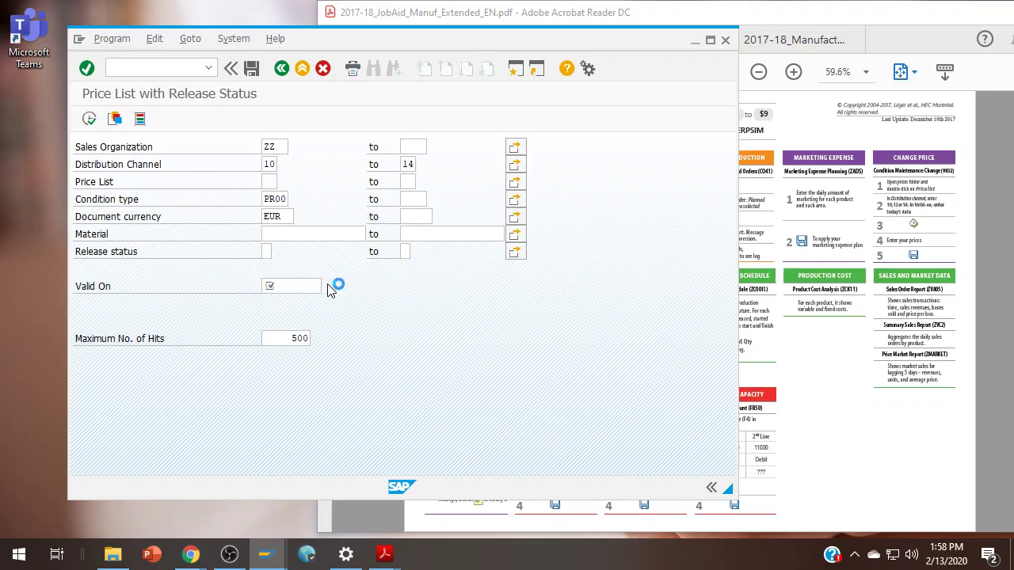
double_click(310, 352)
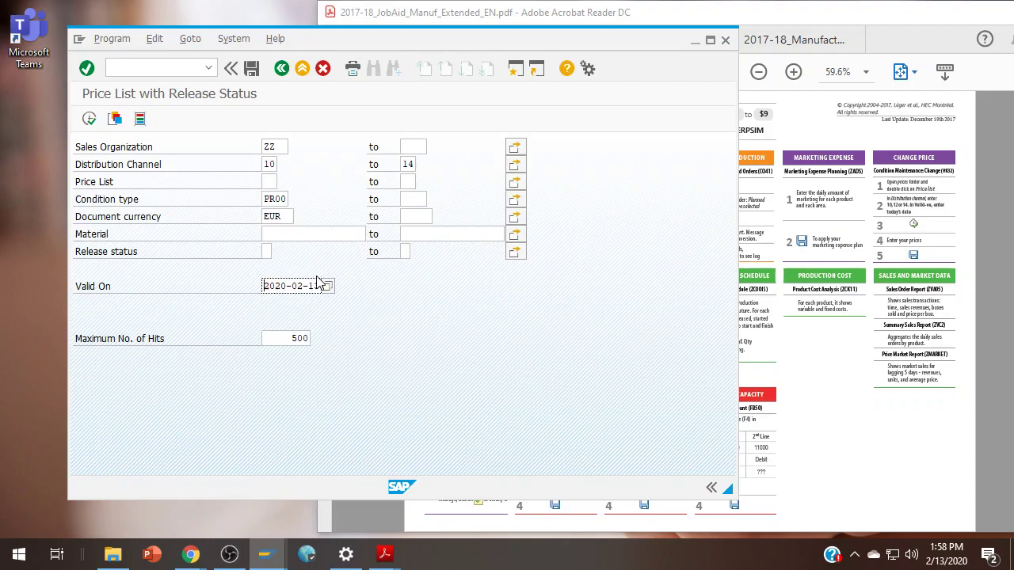
click(88, 119)
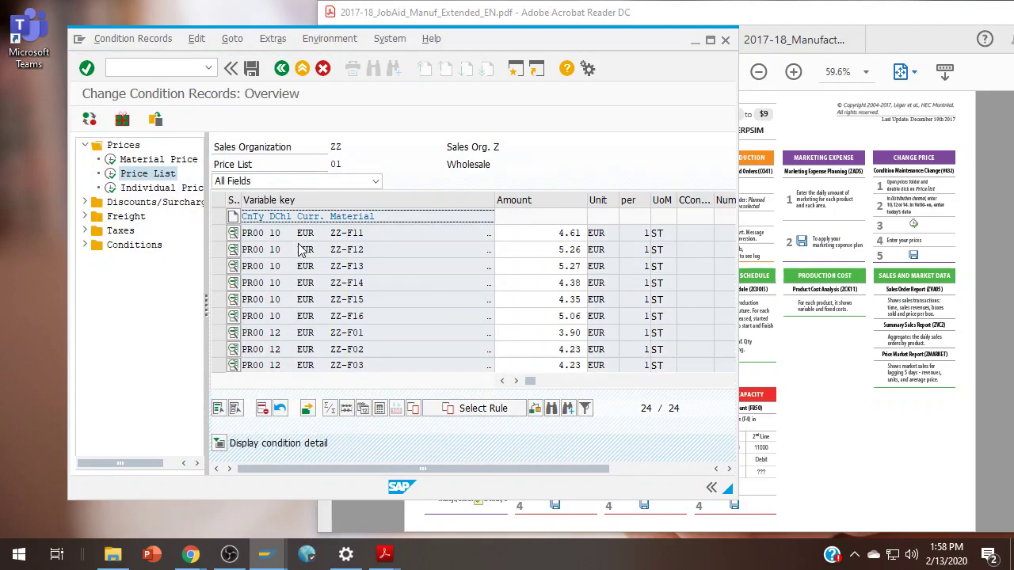
- Maximize the condition records overview and review the price records for distribution channels 10, 12 and 14
click(710, 40)
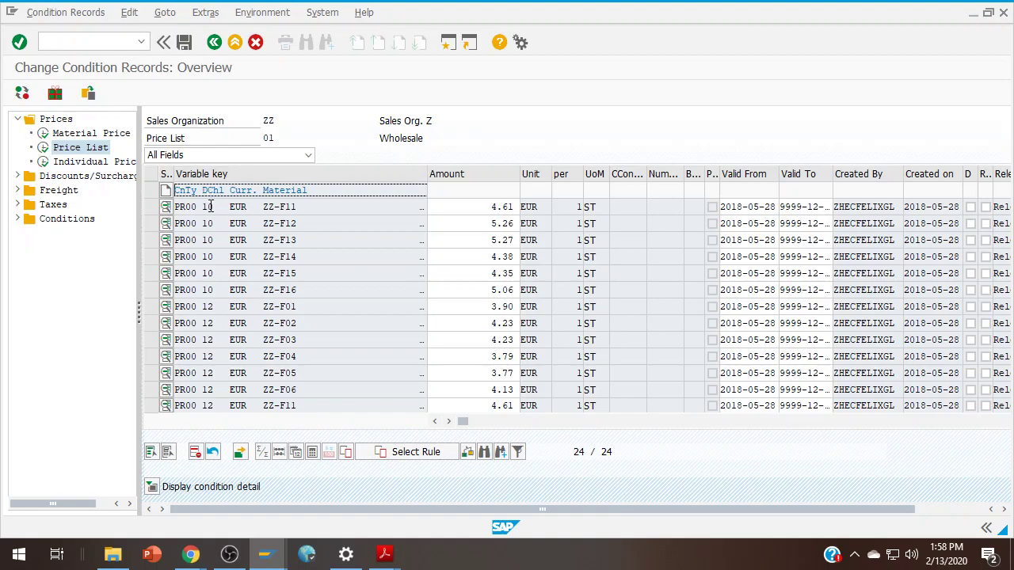
scroll(216, 326, down, 2)
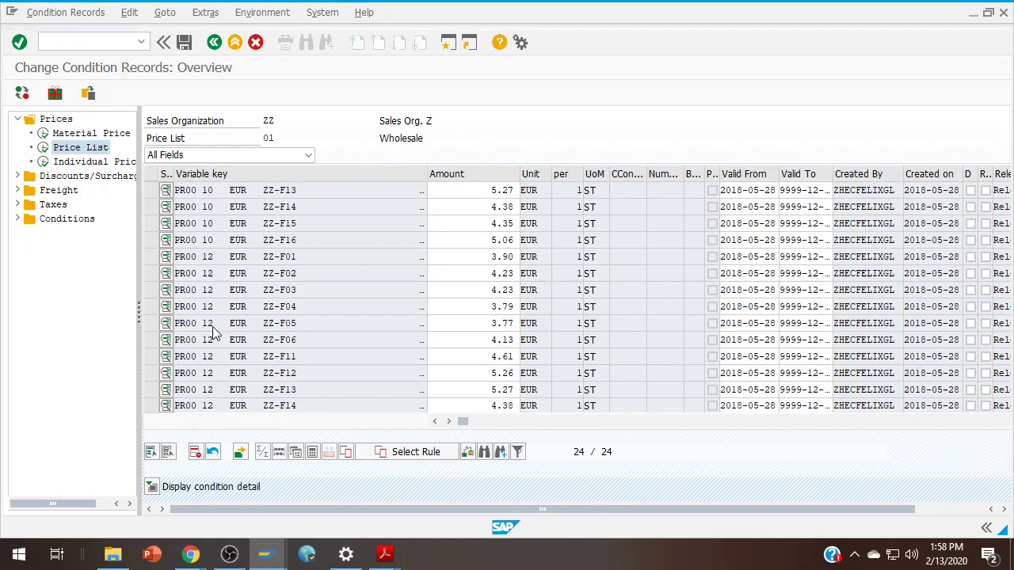
scroll(215, 325, down, 3)
scroll(216, 325, down, 4)
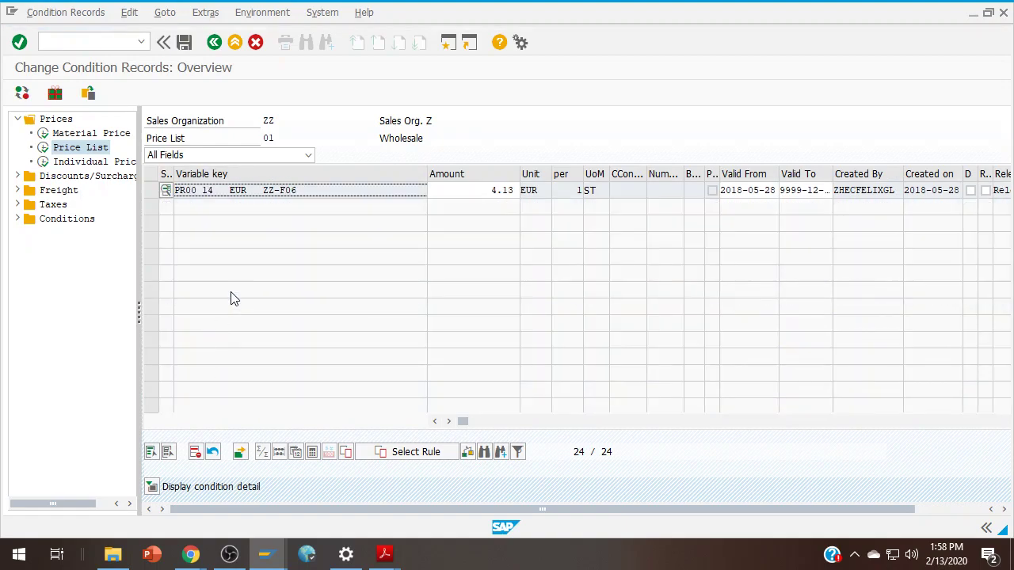
scroll(221, 292, up, 1)
scroll(223, 292, up, 6)
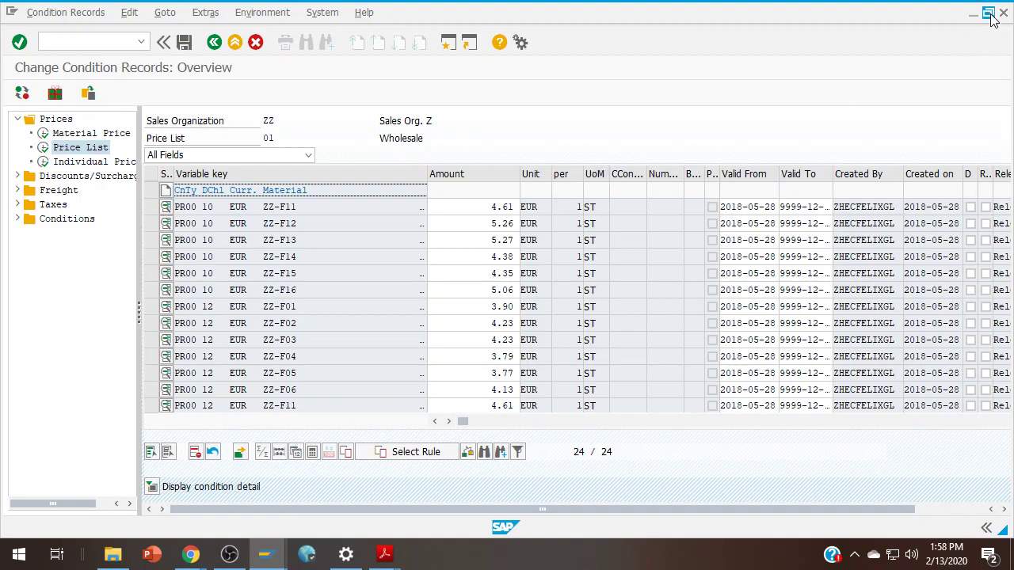
- Go through the Amount entries of the price list, starting with ZZ-F11 in distribution channel 10
click(484, 210)
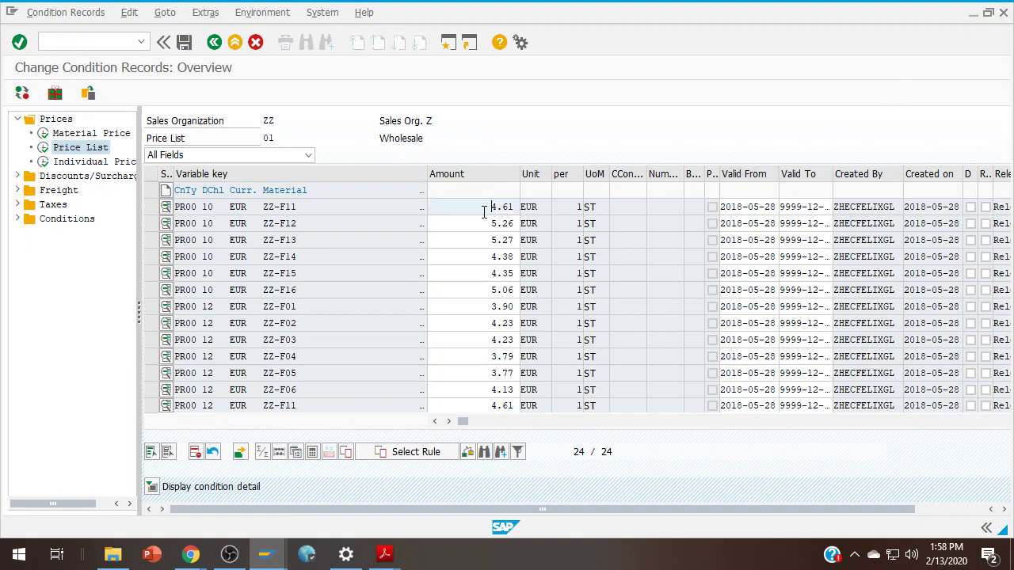
key(Down)
key(Down)
key(Down)
key(Down)
key(Down)
key(Down)
key(Down)
key(Down)
key(Down)
key(Down)
key(Down)
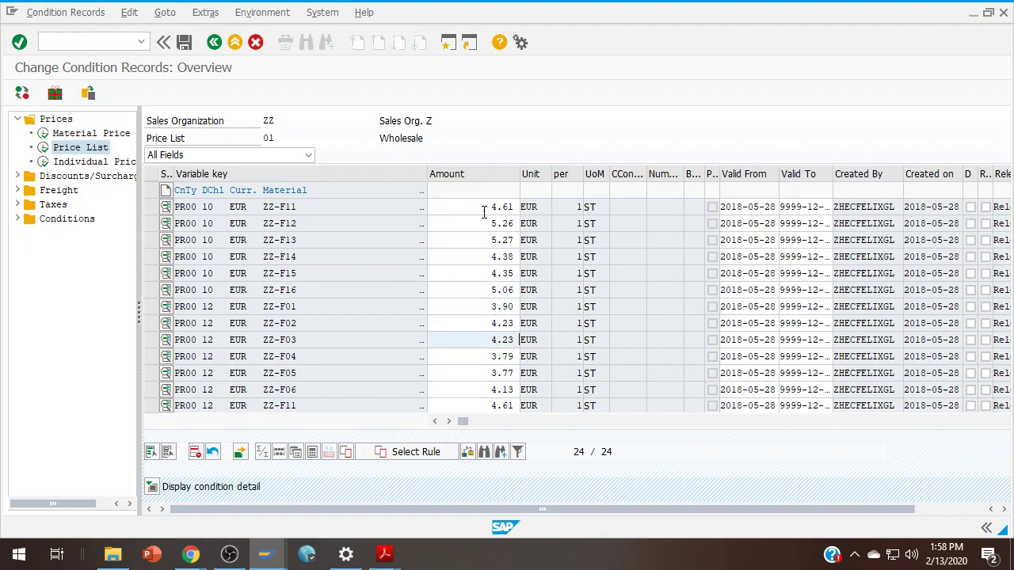
key(Down)
key(Up)
key(Up)
key(Up)
key(Up)
key(Up)
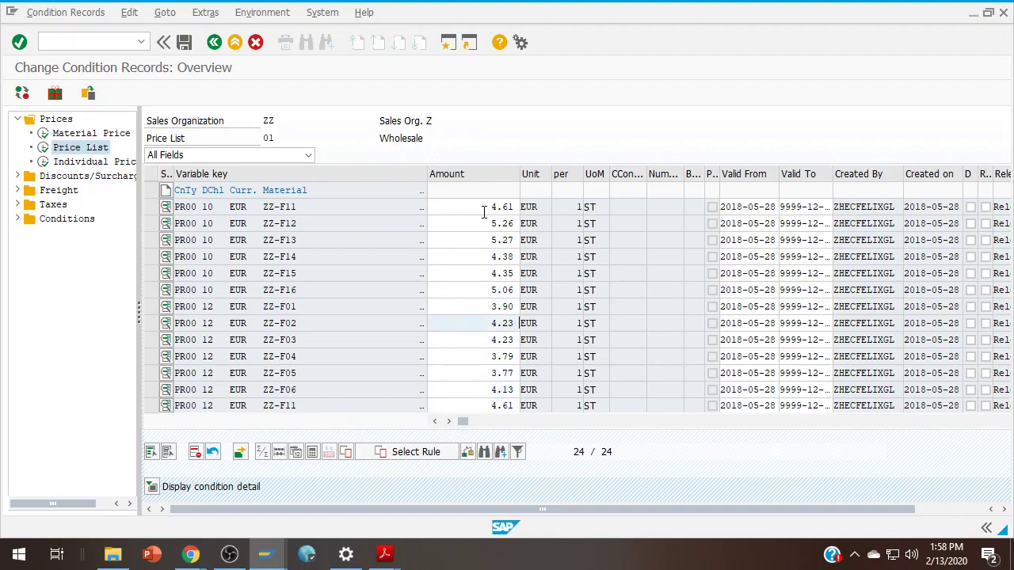
- Try to narrow the Variable key column and widen the Unit column of the price table
drag(427, 173, 327, 173)
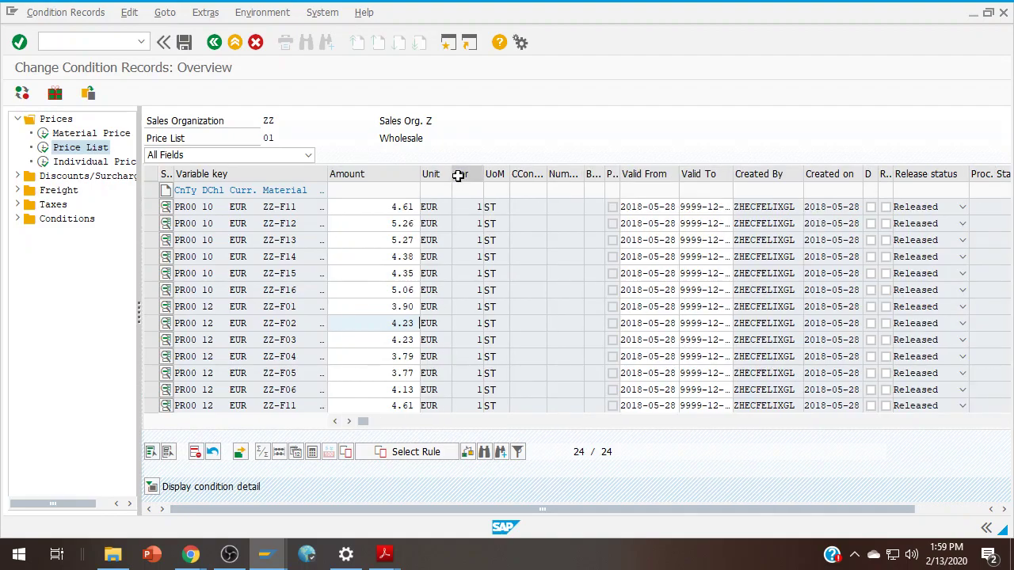
drag(452, 173, 485, 172)
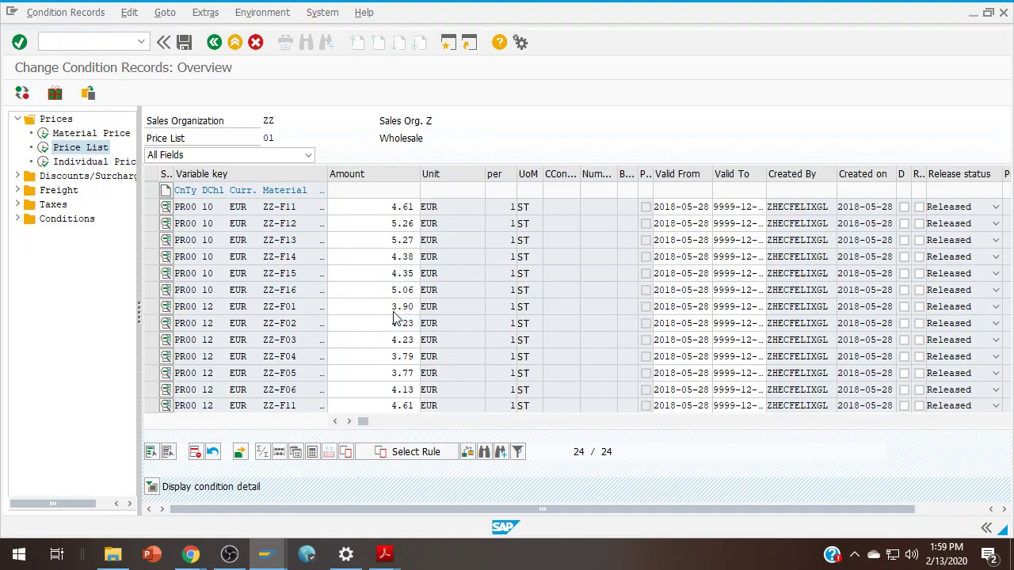
scroll(393, 312, down, 1)
scroll(335, 194, down, 1)
scroll(334, 194, up, 2)
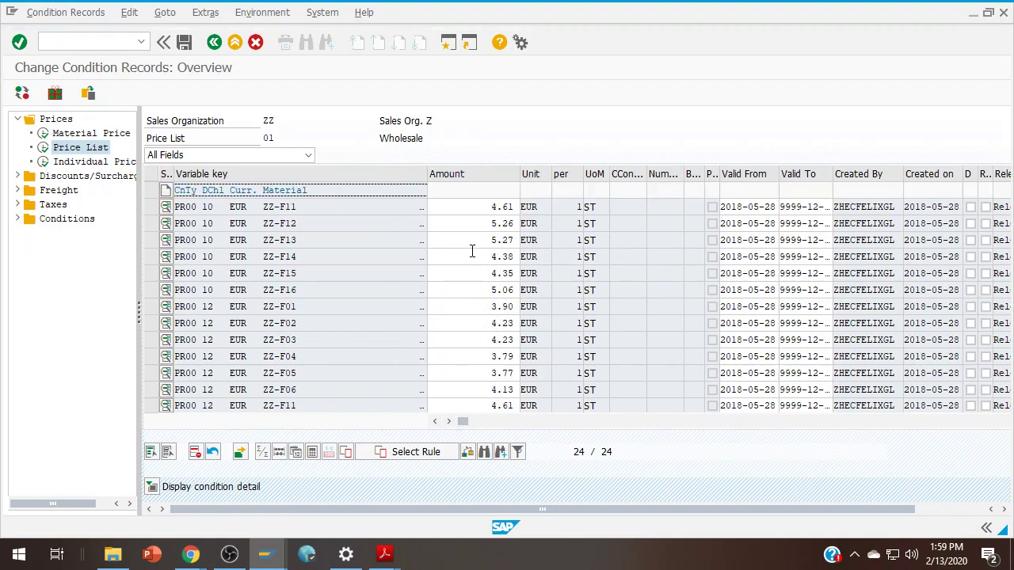
- Restore the SAP window and compare the job aid's Product Design page with the price record of ZZ-F11 in distribution channel 10
click(988, 12)
click(861, 15)
scroll(753, 158, down, 1)
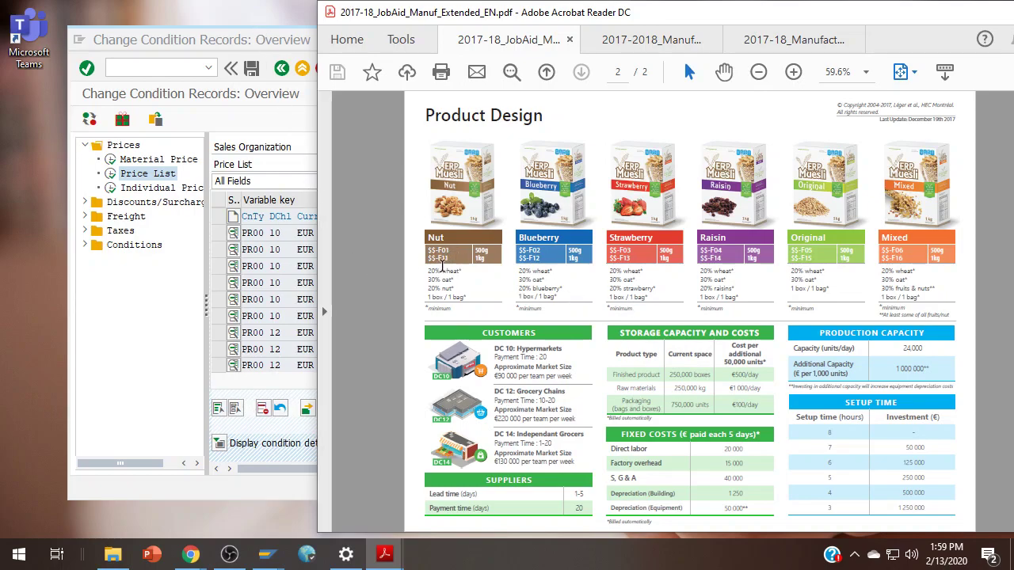
click(294, 41)
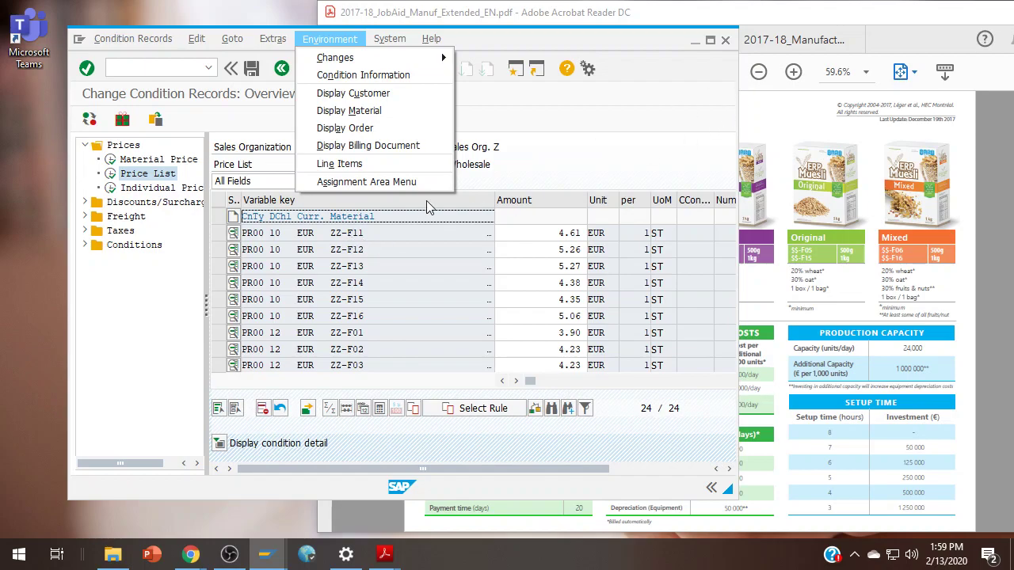
click(559, 233)
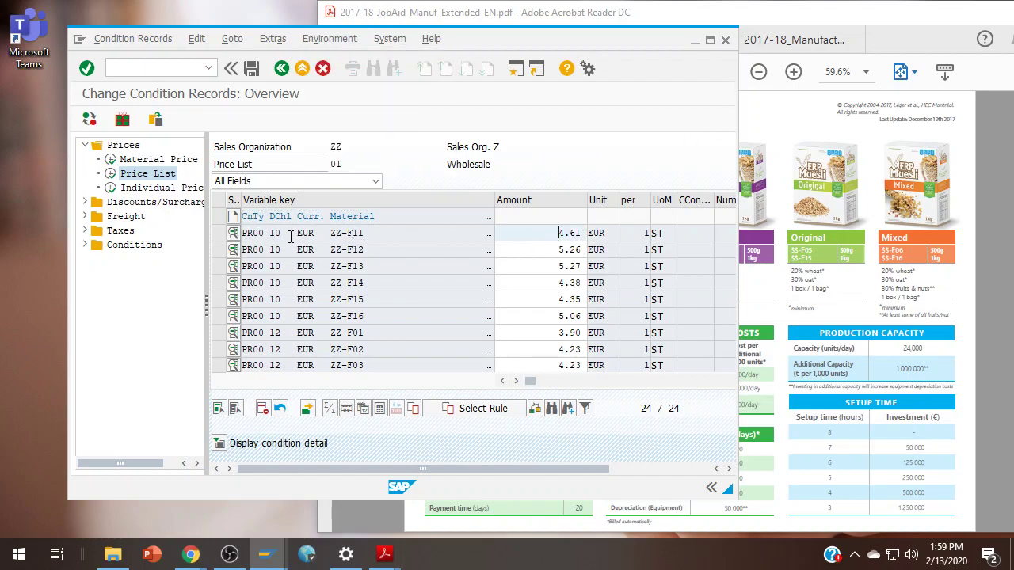
click(749, 49)
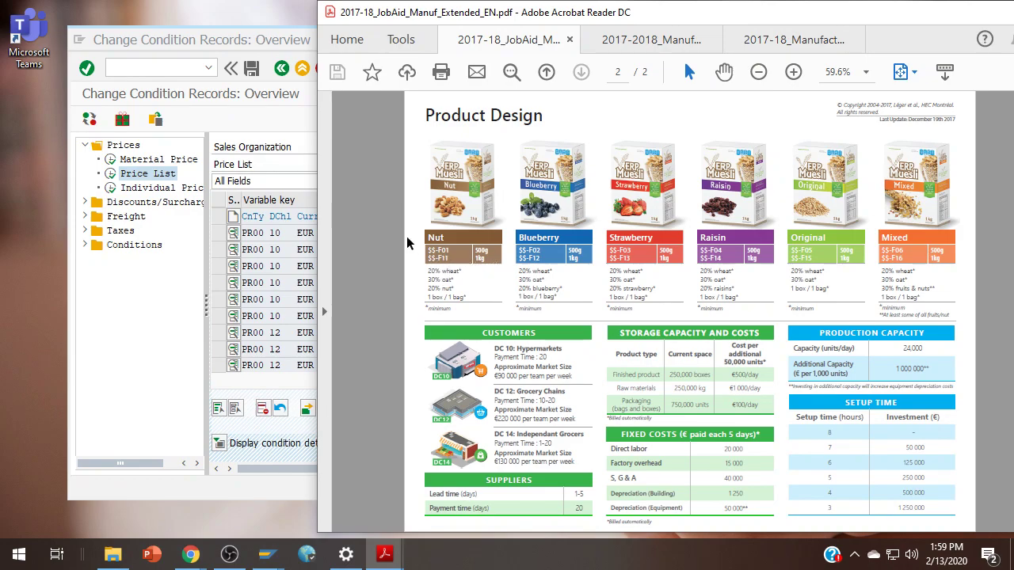
click(277, 45)
click(329, 38)
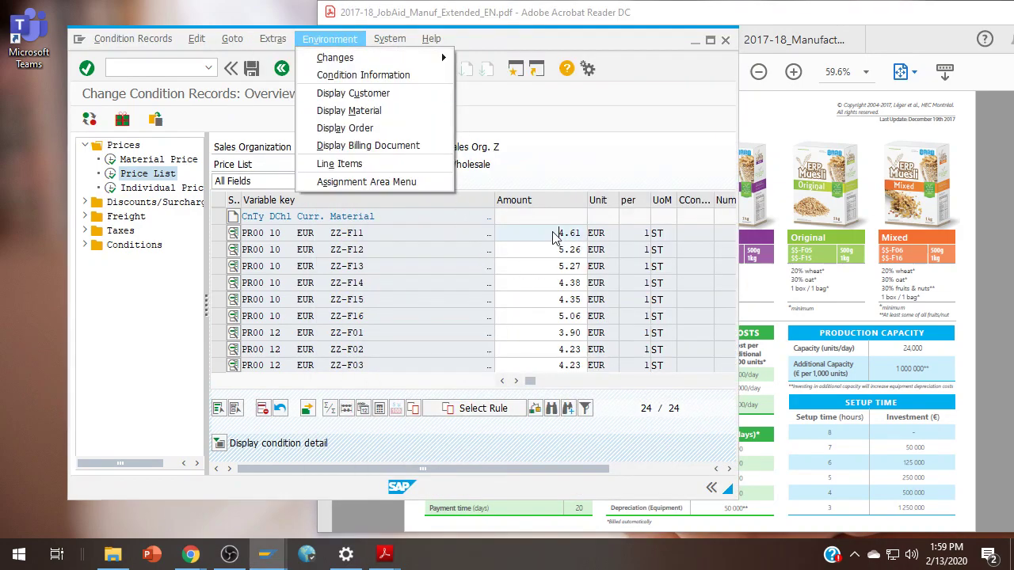
click(555, 232)
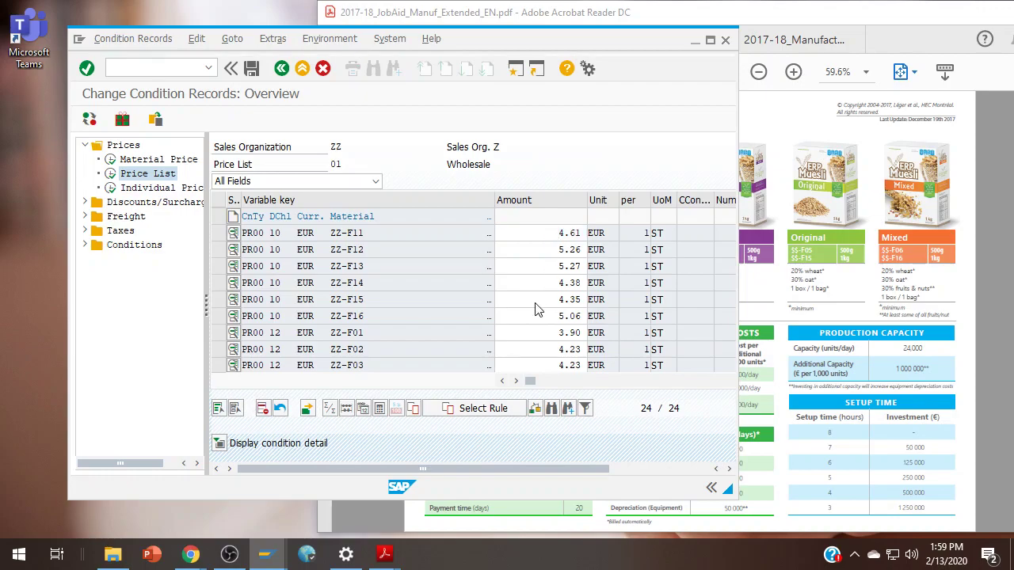
- Enter a trial price of 54654287.5 EUR for material ZZ-F02 in distribution channel 12
scroll(537, 304, down, 3)
double_click(553, 251)
text(54654287.5)
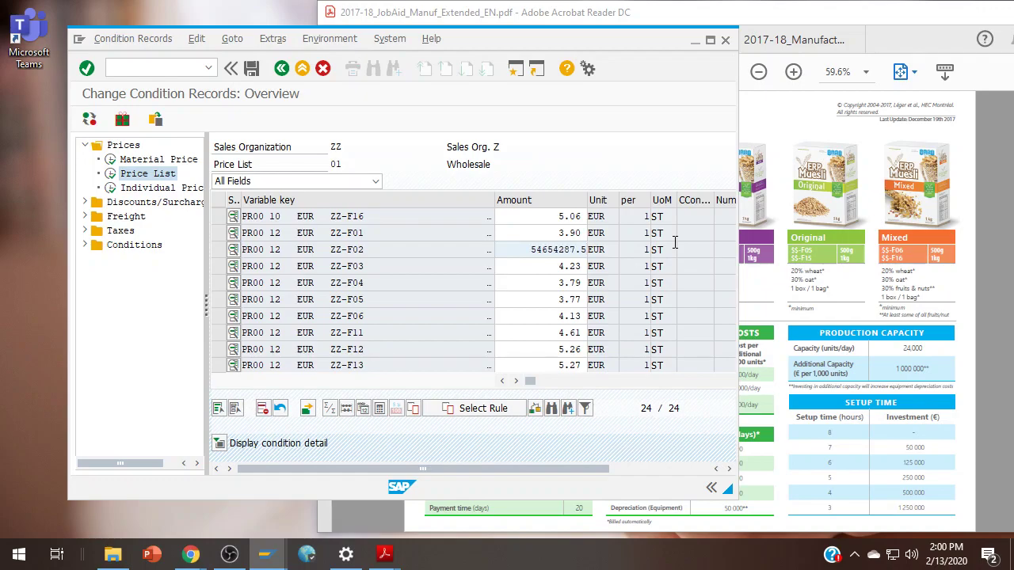
key(Return)
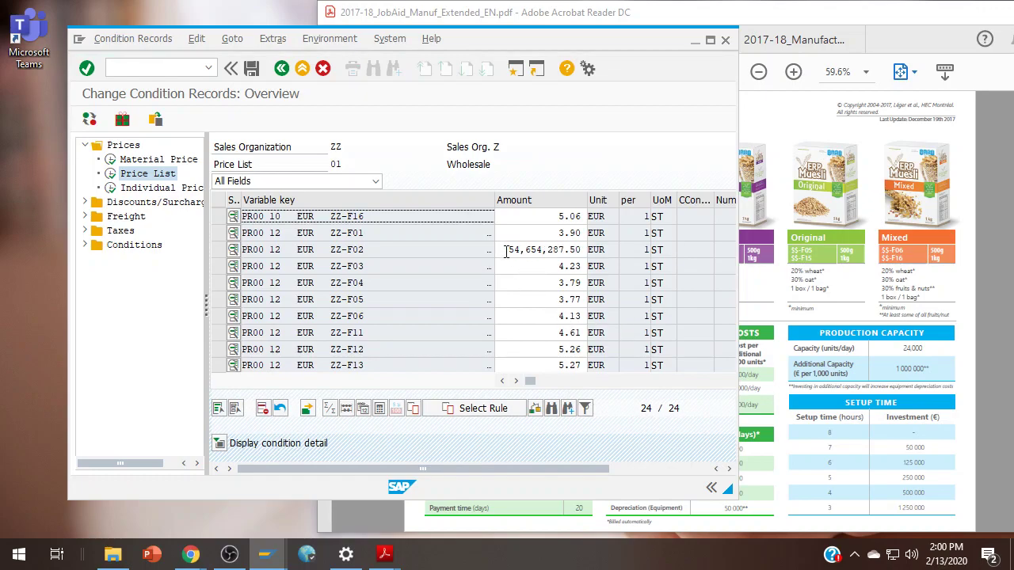
- Exit the price list without saving the conditions and return to the job aid's transaction overview page for Marketing Expense
click(302, 69)
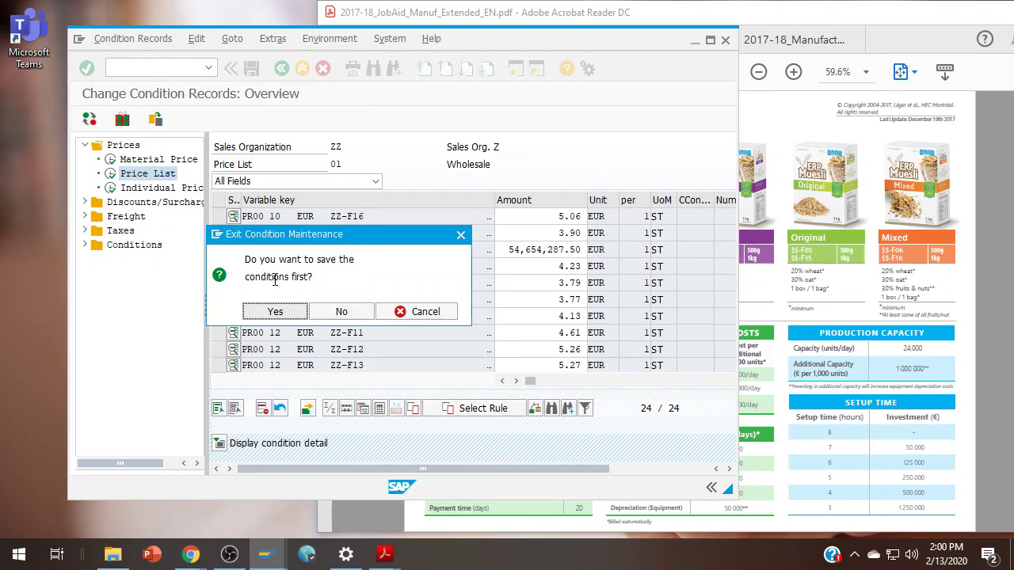
click(337, 313)
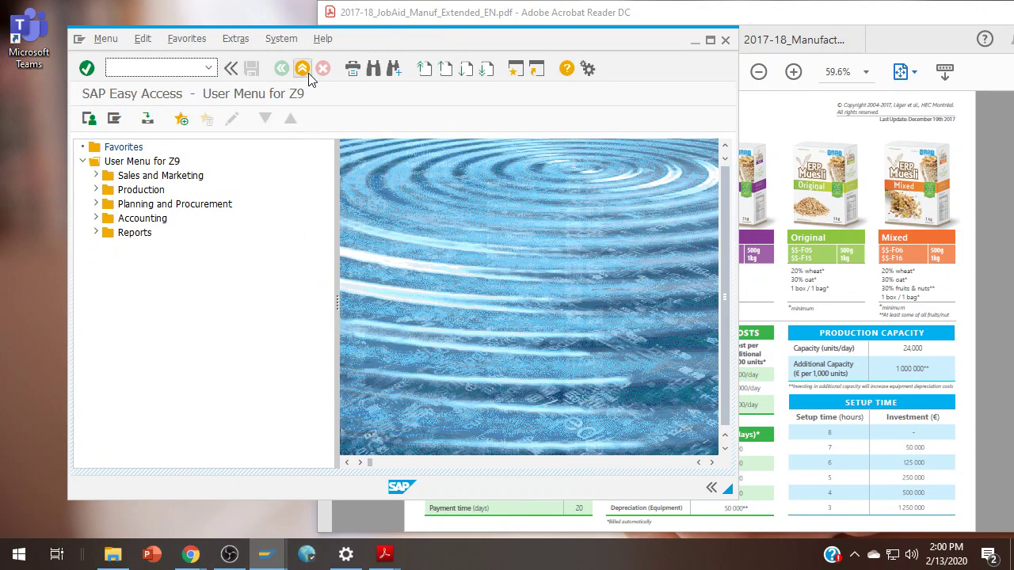
click(876, 135)
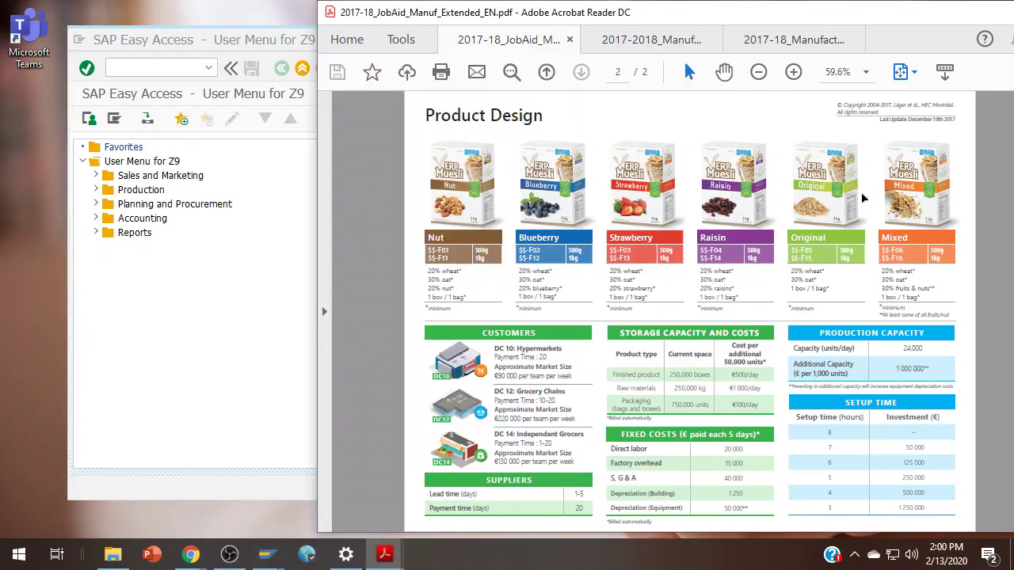
scroll(862, 193, up, 3)
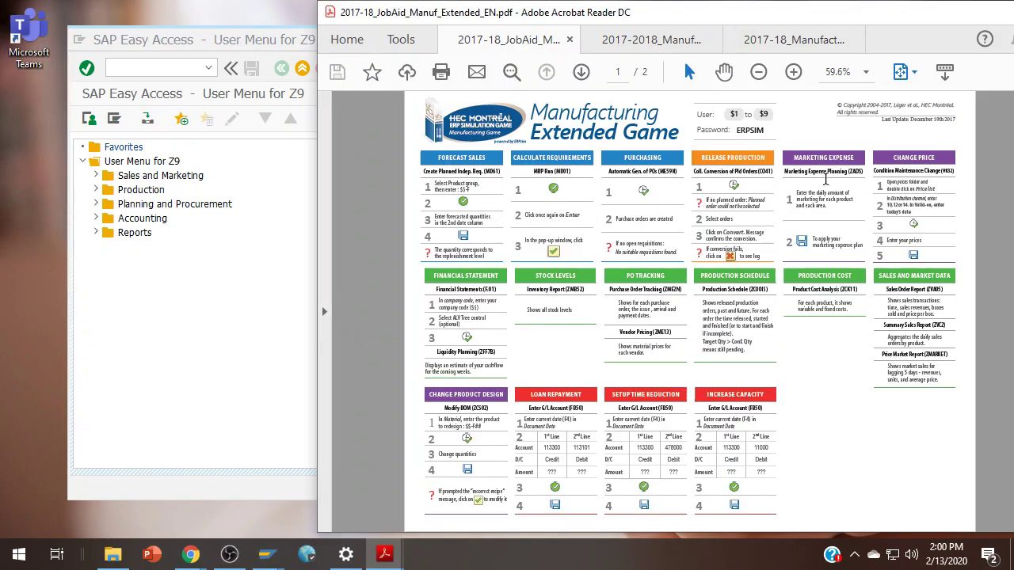
- Switch to SAP and open the Marketing Expense Planning transaction ZADS
click(258, 242)
text(za)
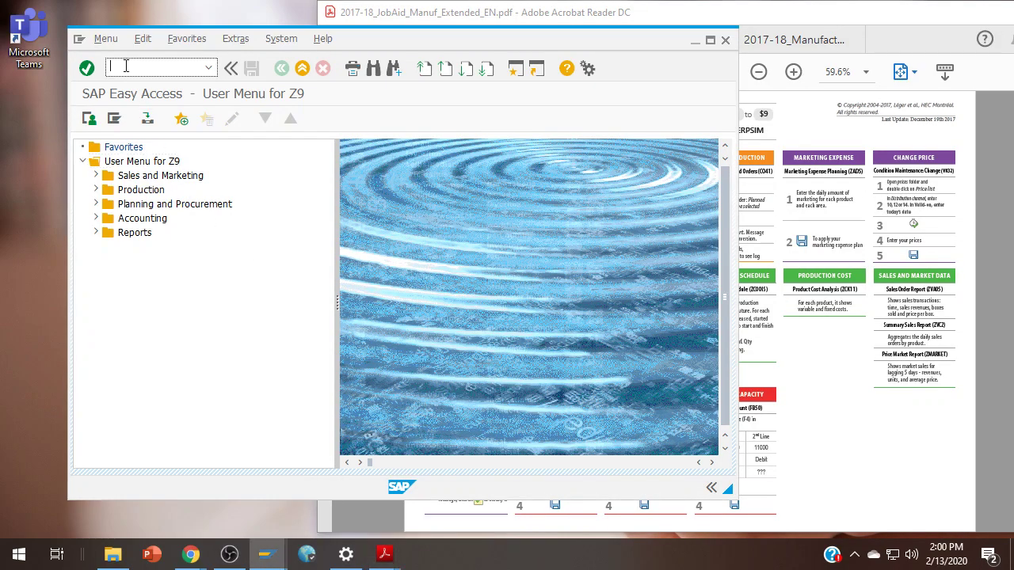
text(ds)
key(Return)
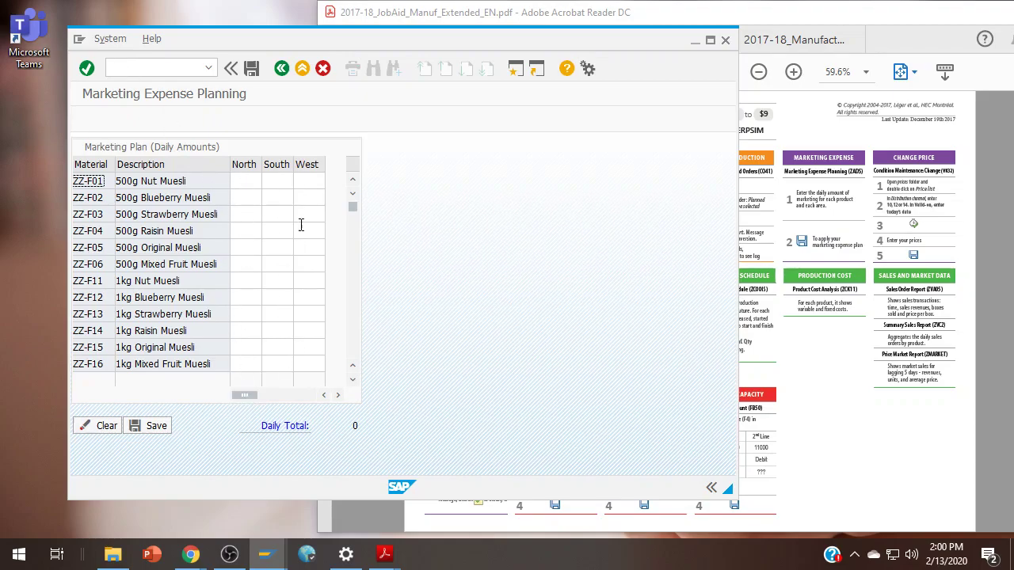
- Enter trial daily marketing amounts of 100 for ZZ-F02 in North, ZZ-F06 in South and ZZ-F14 in West
click(258, 198)
text(100)
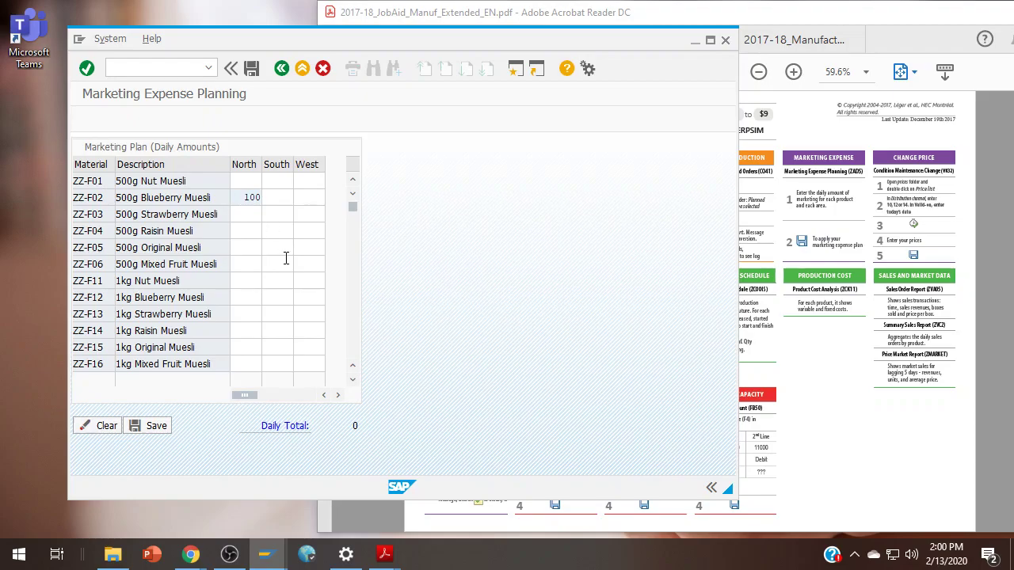
click(290, 268)
text(100)
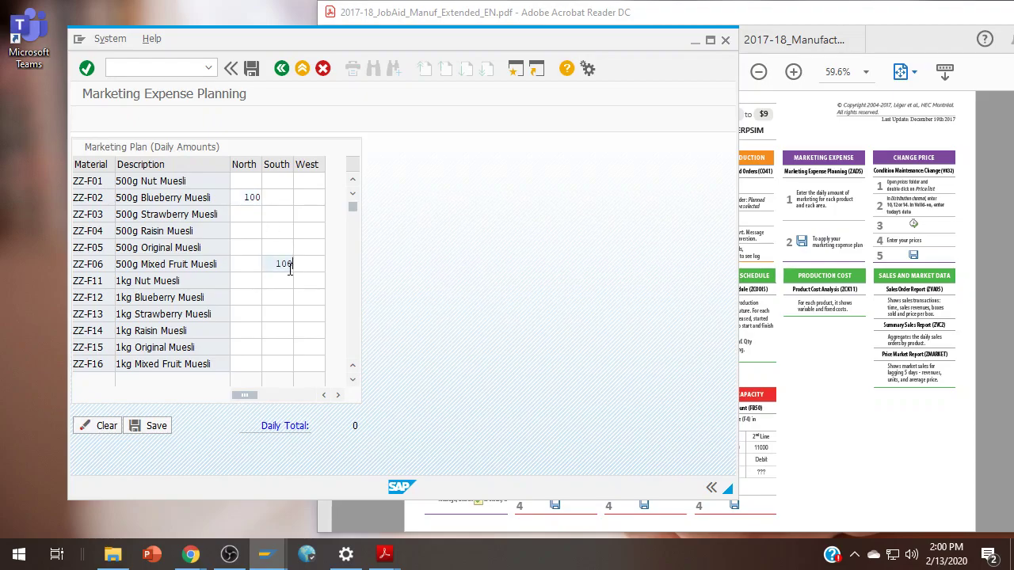
click(312, 334)
text(100)
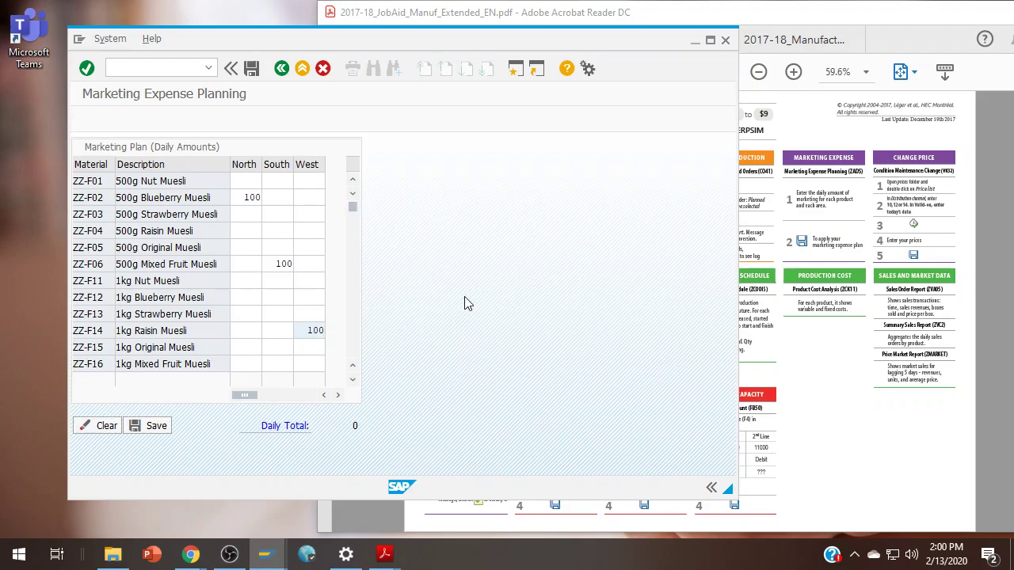
- Clear all daily marketing amounts, save the empty plan and exit to the SAP Easy Access menu
click(100, 427)
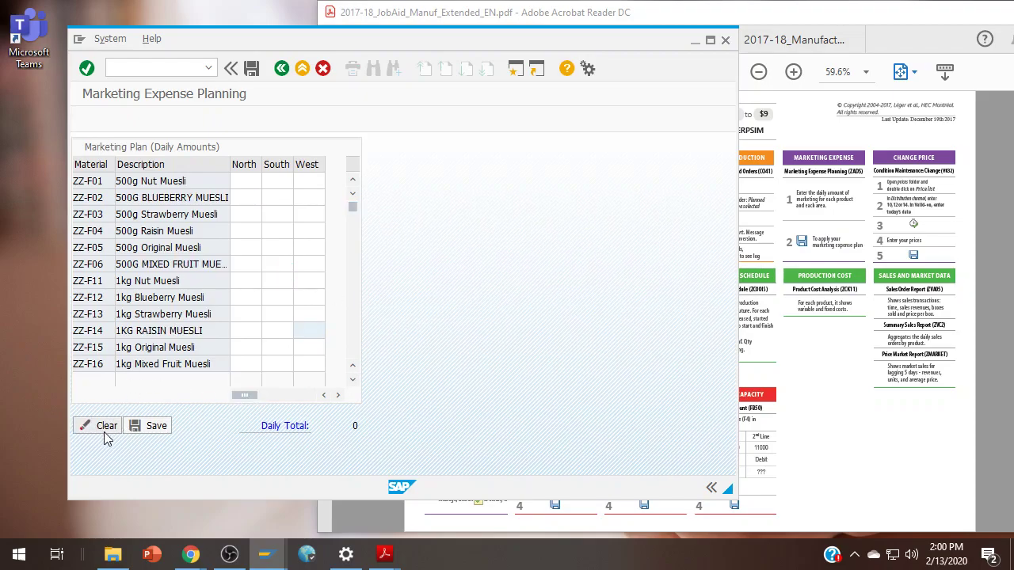
click(154, 426)
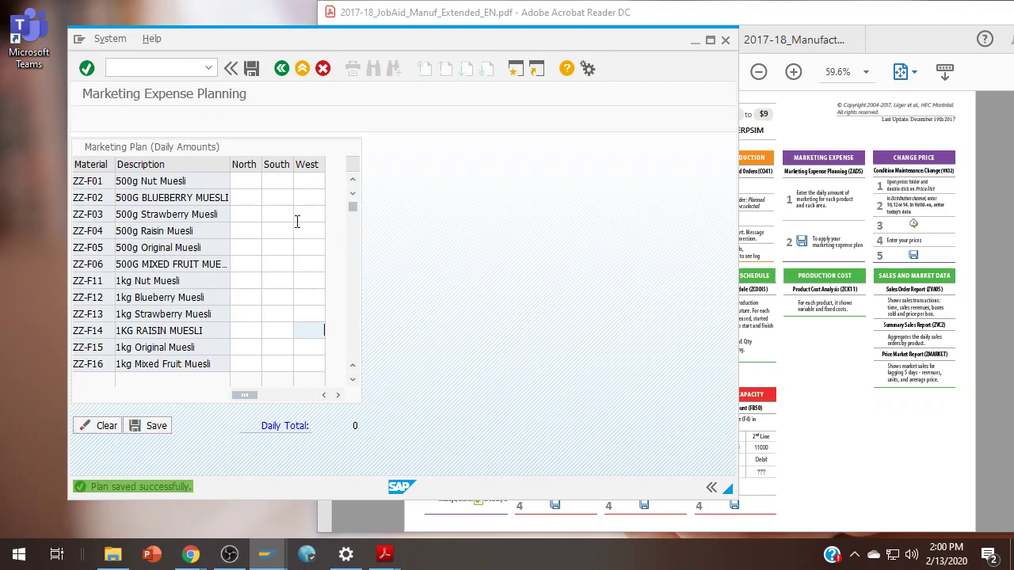
click(302, 68)
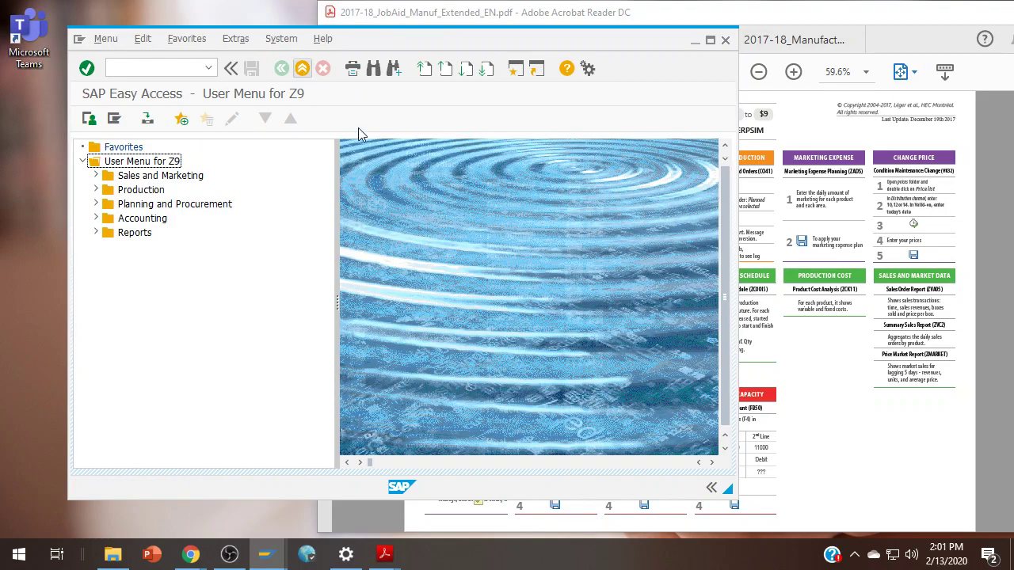
- Check the job aid's Sales and Market Data section and run the sales order report ZVA05 in SAP
click(867, 42)
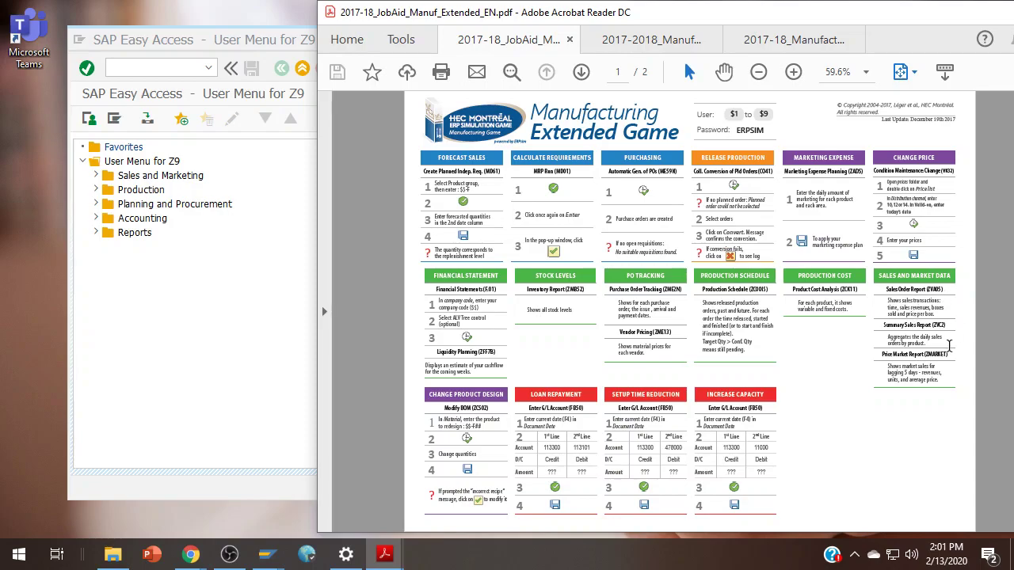
click(171, 68)
text(z)
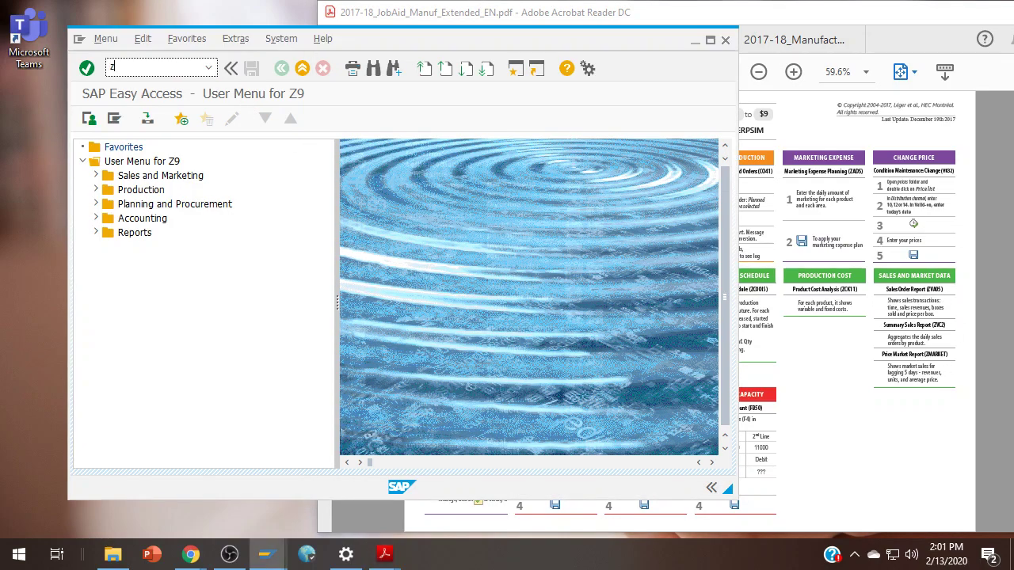
text(va05)
key(Return)
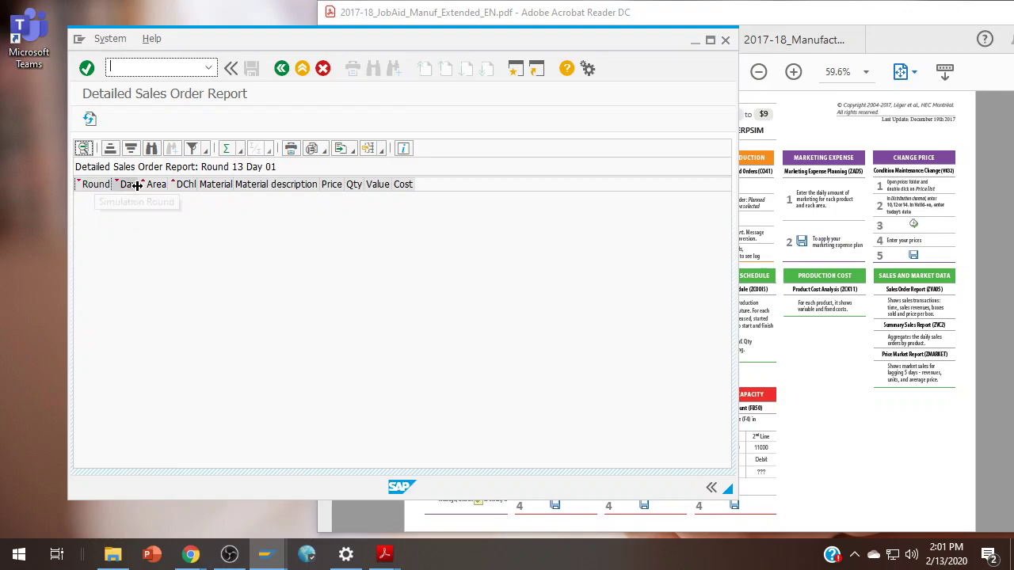
- Examine the Participant's Guide cover and the Manufacturing Extended slides up to New Customer Markets on slide 5
click(745, 15)
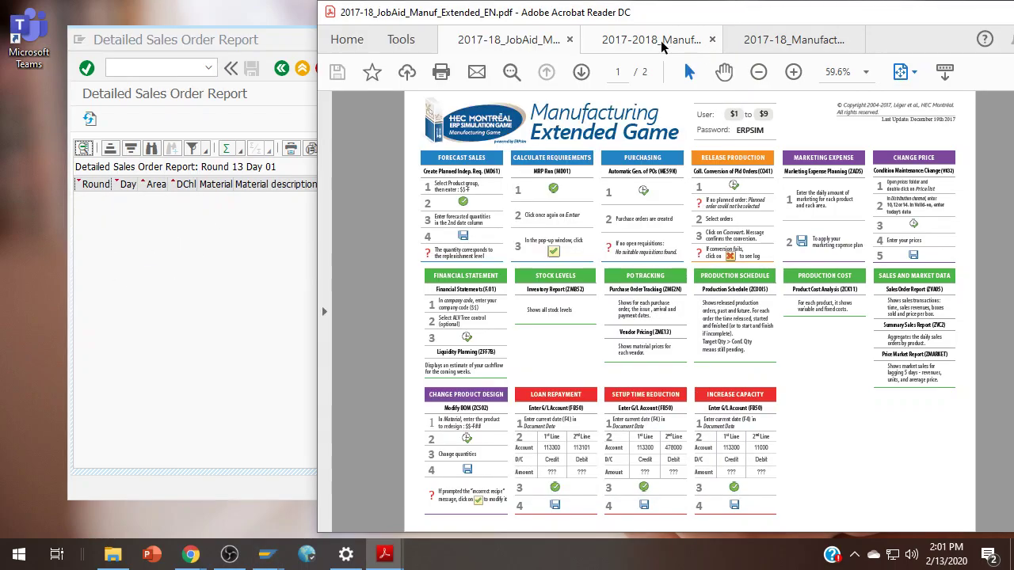
click(661, 40)
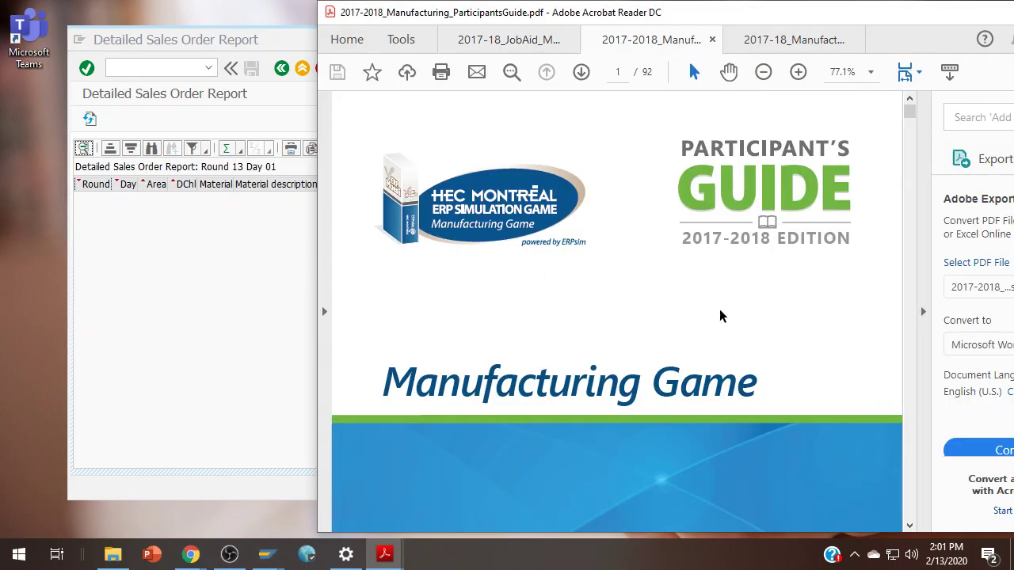
click(802, 45)
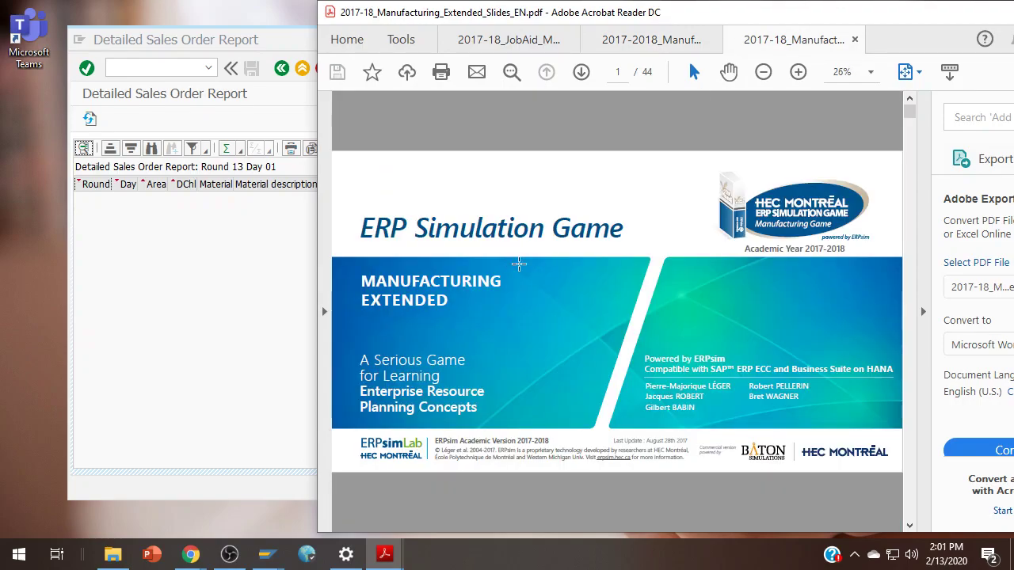
scroll(636, 353, down, 3)
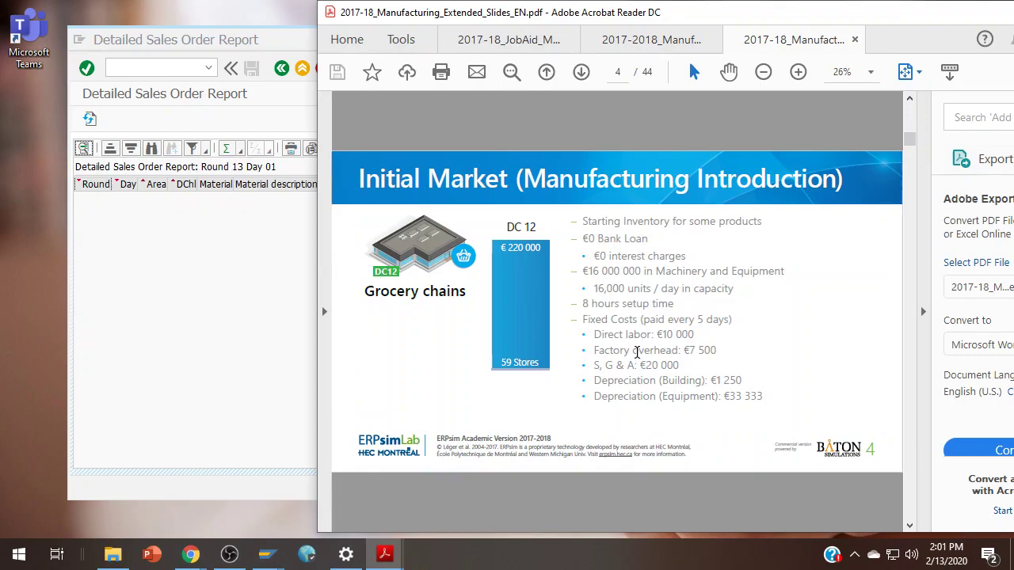
scroll(636, 353, down, 1)
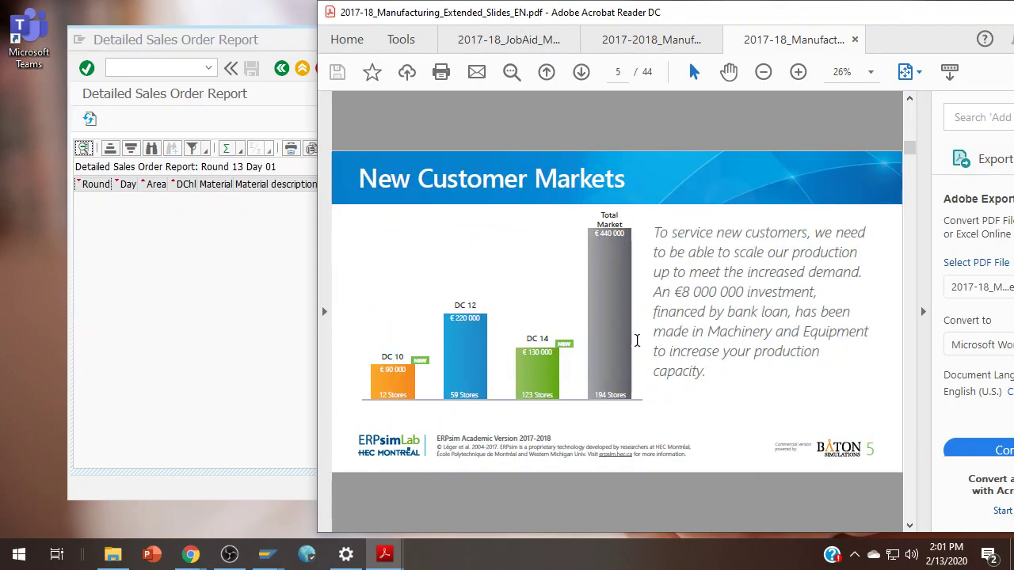
- Revisit the job aid and Participant's Guide, and exit the Detailed Sales Order Report in SAP
click(491, 41)
scroll(729, 414, down, 1)
scroll(697, 428, up, 1)
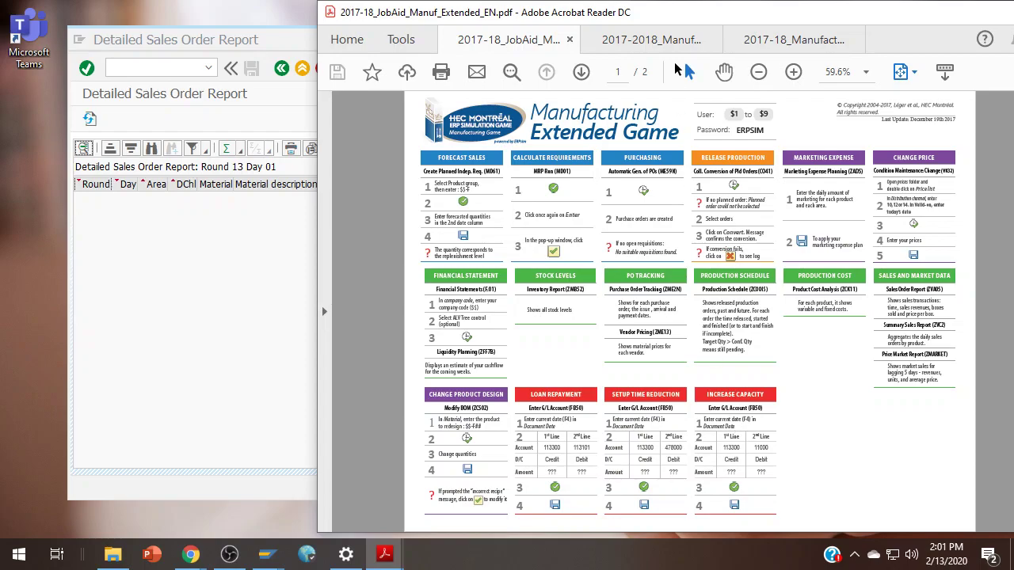
click(652, 44)
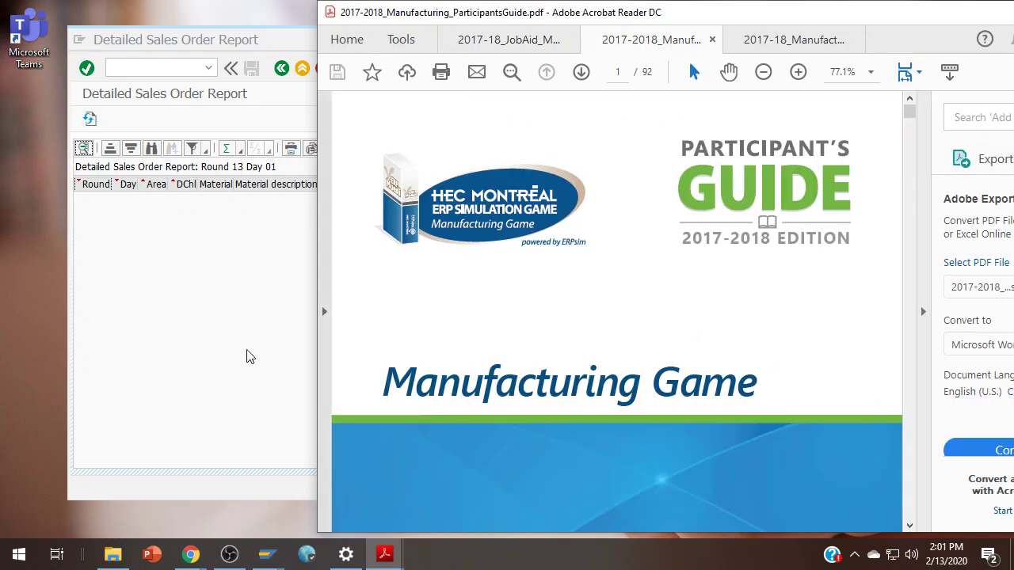
click(222, 331)
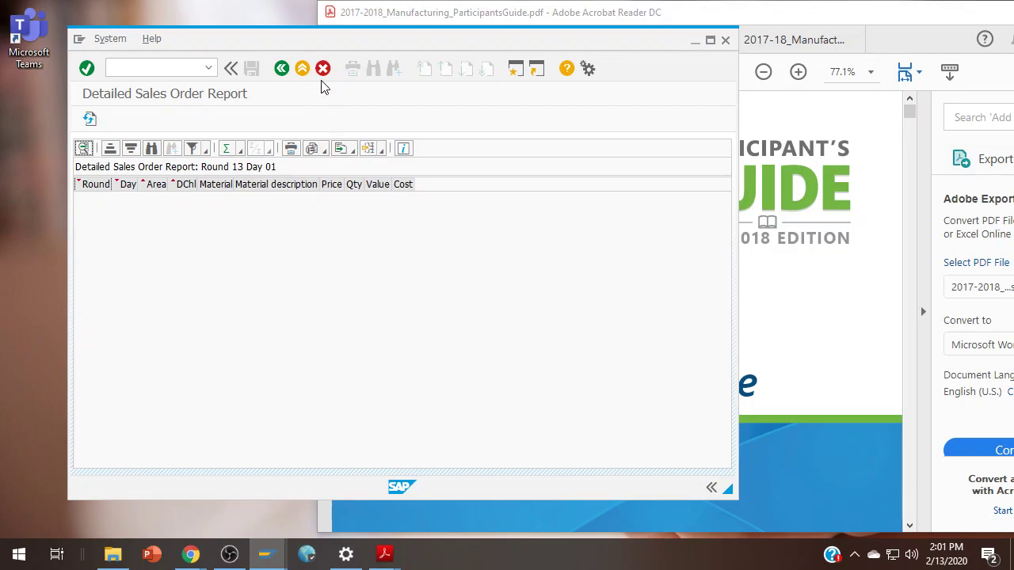
click(303, 69)
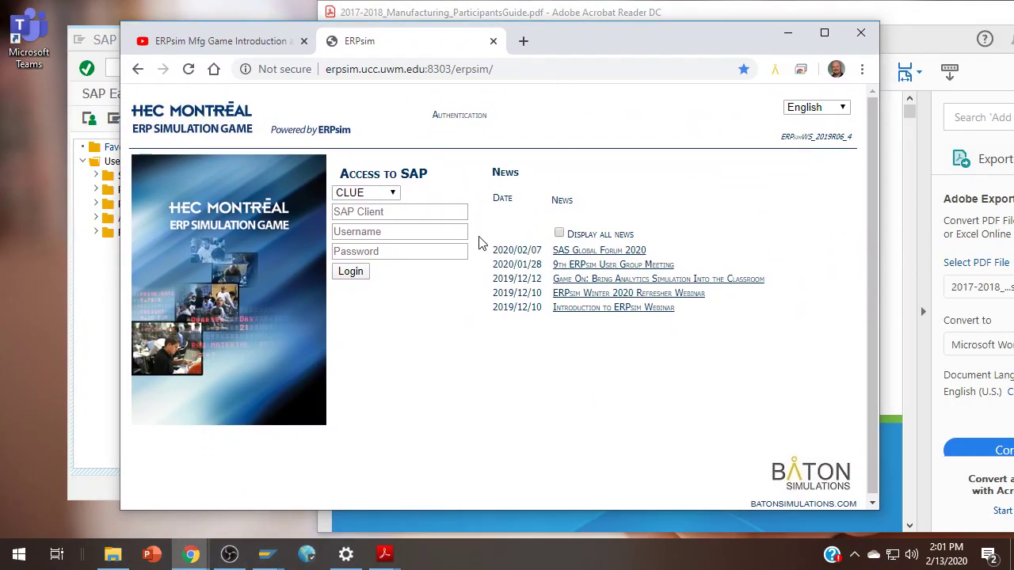
- Move the ERPsim login page in Chrome aside and examine the server choices under Access to SAP
drag(588, 38, 844, 37)
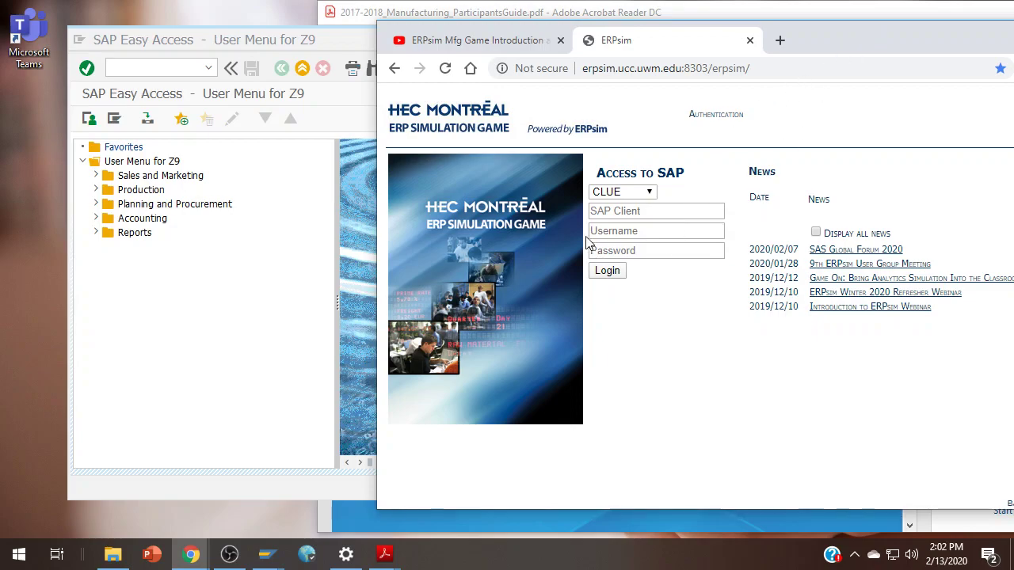
click(638, 193)
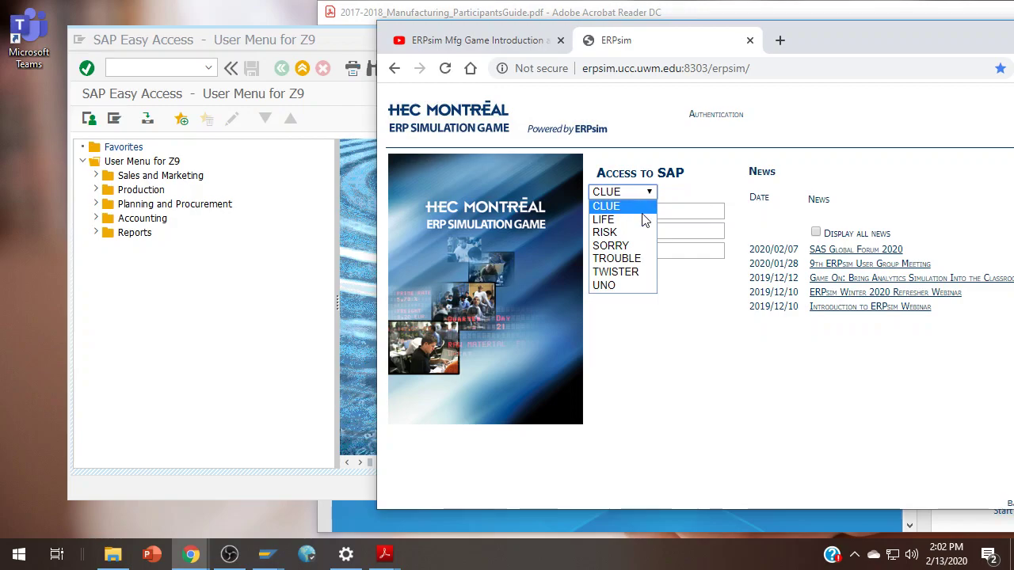
click(714, 178)
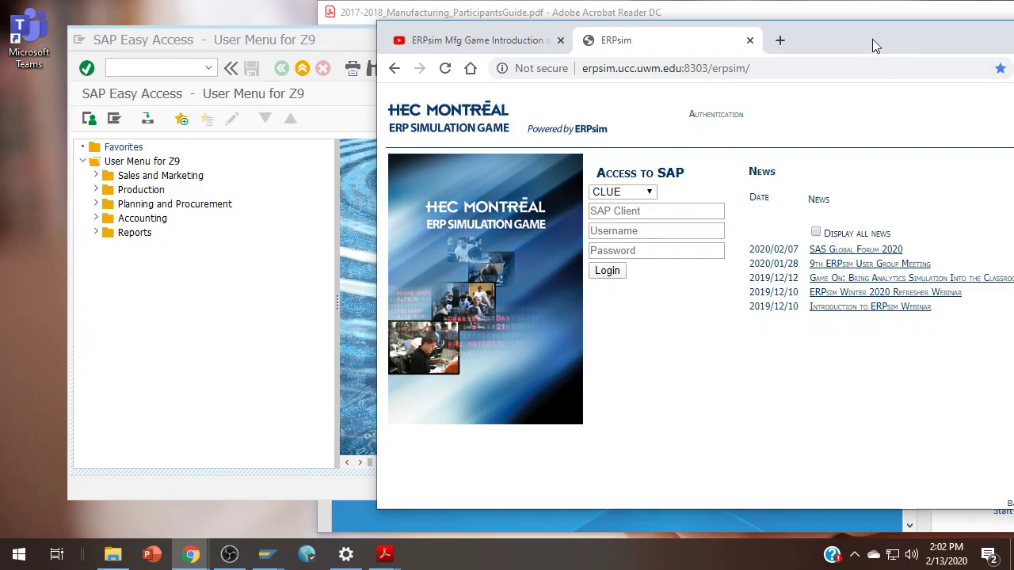
click(1013, 32)
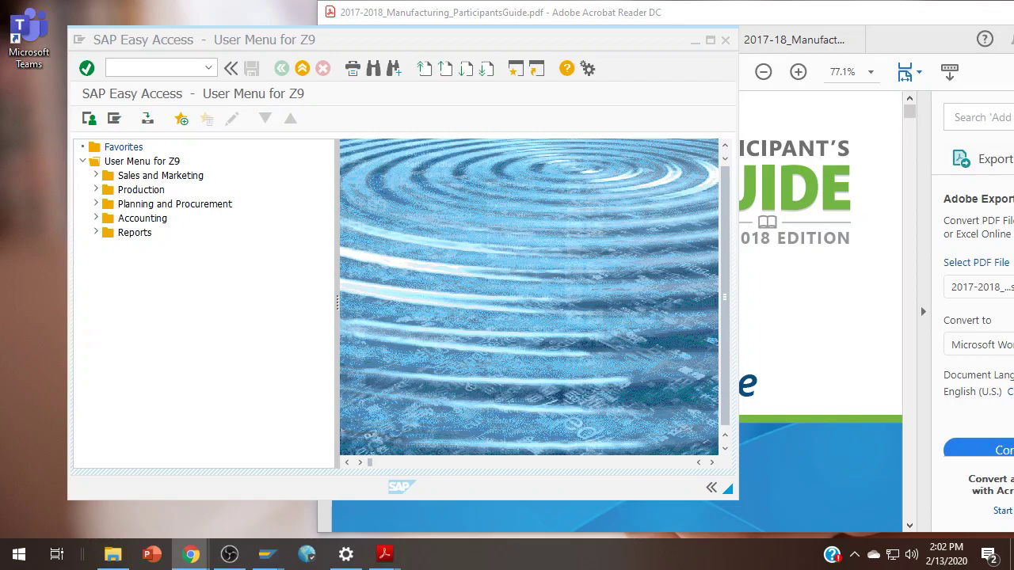
- Switch to the logged-in ERPsim session on server TROUBLE, maximize it and examine its Results and Viewer pages
key(alt+Tab)
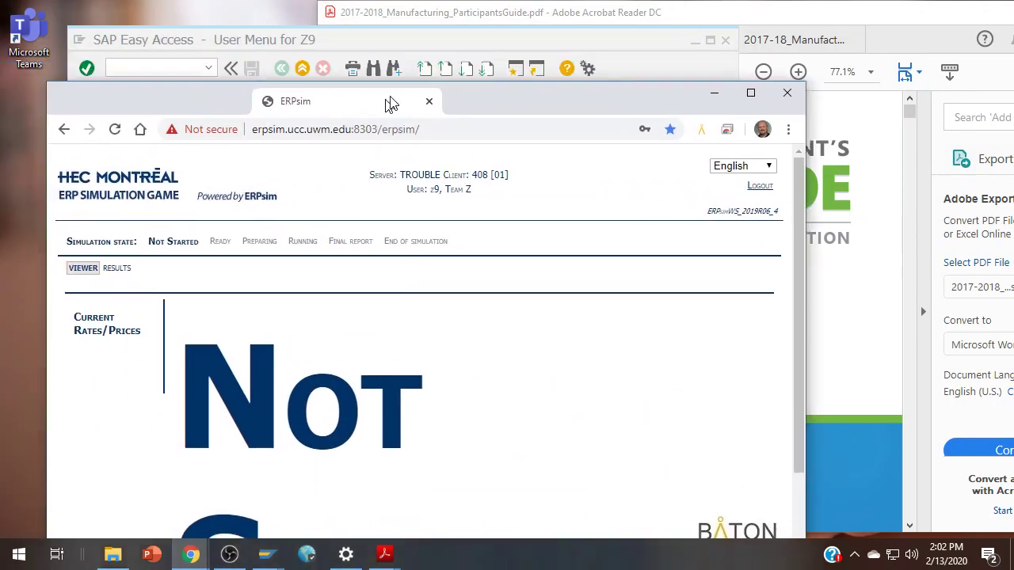
drag(389, 103, 407, 56)
click(779, 41)
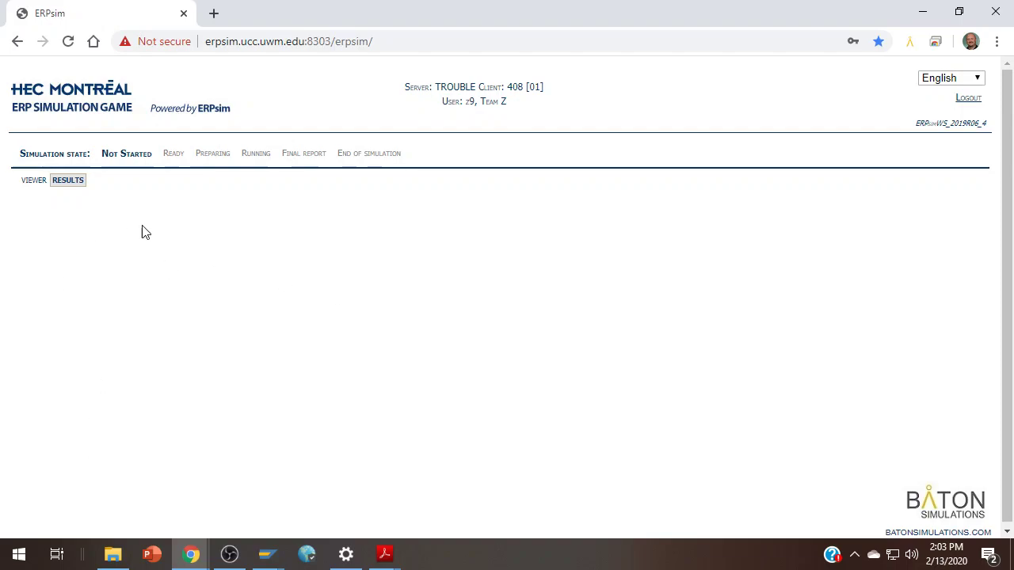
click(32, 181)
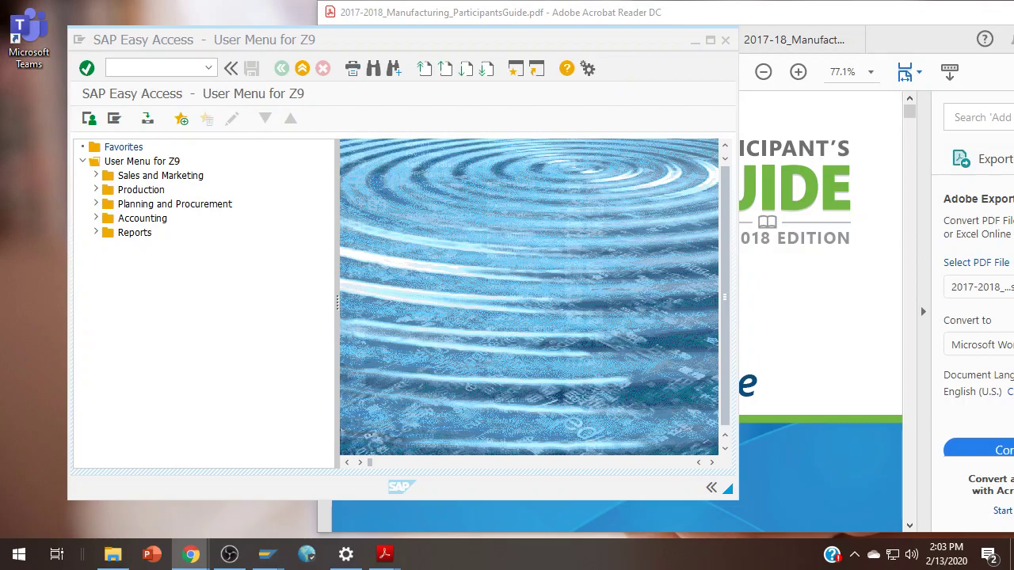
- Switch to the YouTube playlist ERPsim Mfg Game Introduction and Roles
key(alt+Tab)
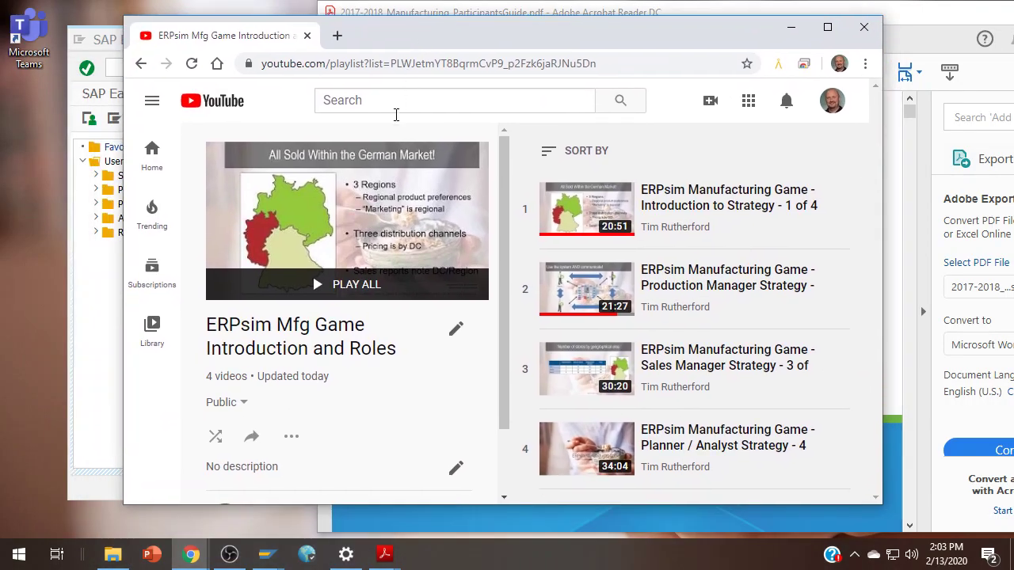